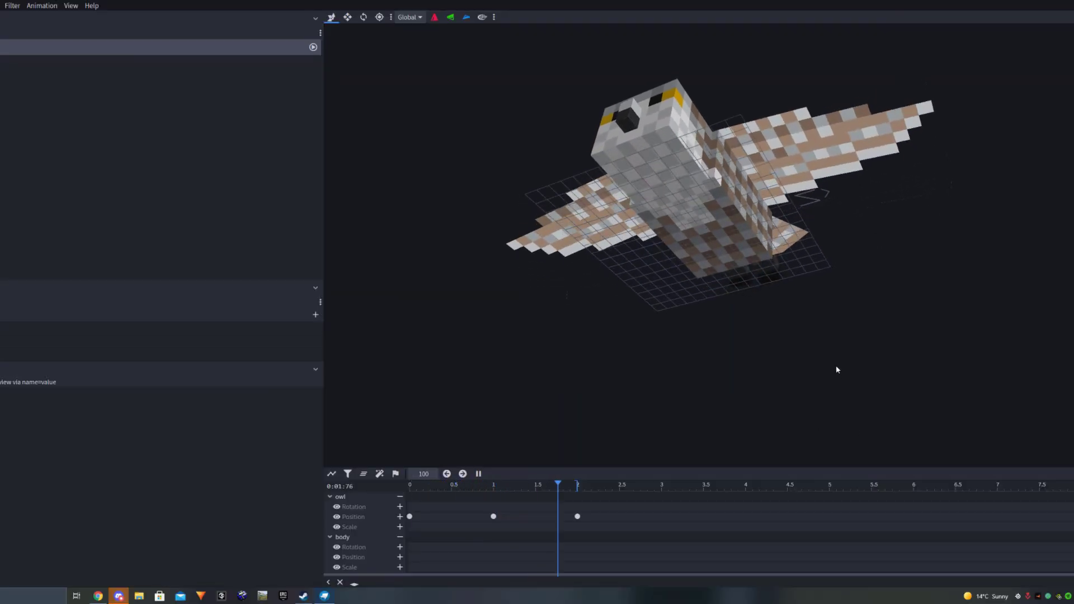
{"action": "left_click_drag", "start_coordinate": [837, 370], "coordinate": [794, 385]}
{"action": "scroll", "coordinate": [923, 382], "scroll_direction": "down", "scroll_amount": 10}
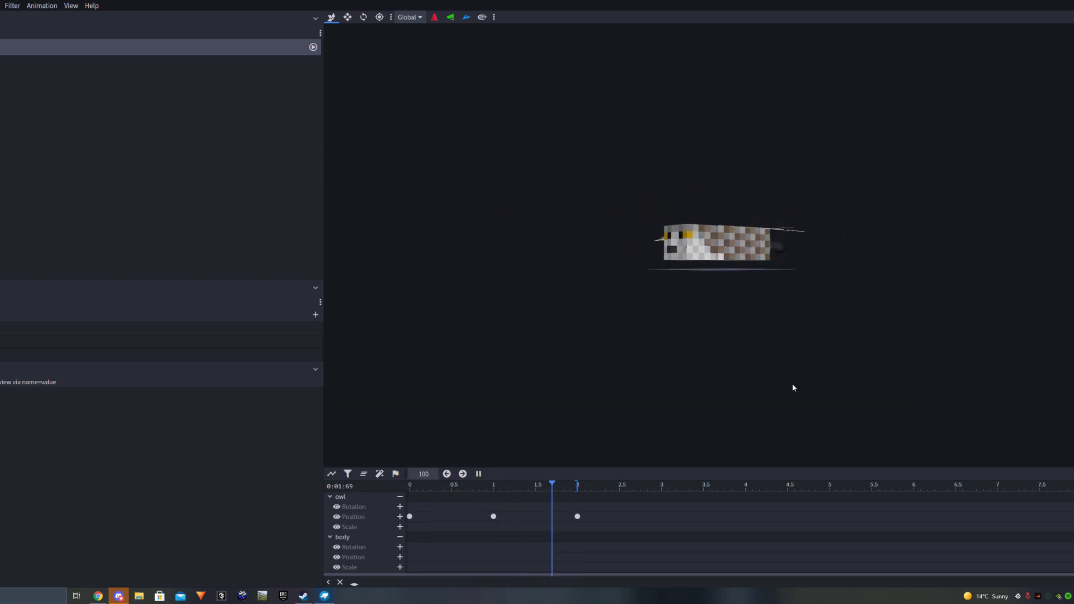
{"action": "scroll", "coordinate": [805, 385], "scroll_direction": "up", "scroll_amount": 4}
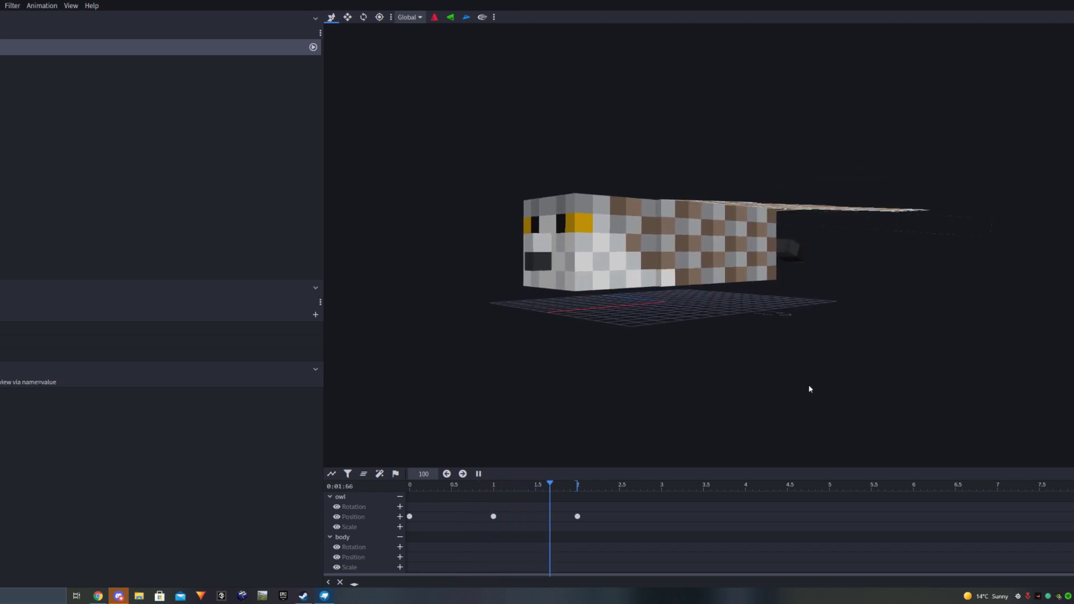
{"action": "left_click_drag", "start_coordinate": [808, 384], "coordinate": [643, 330]}
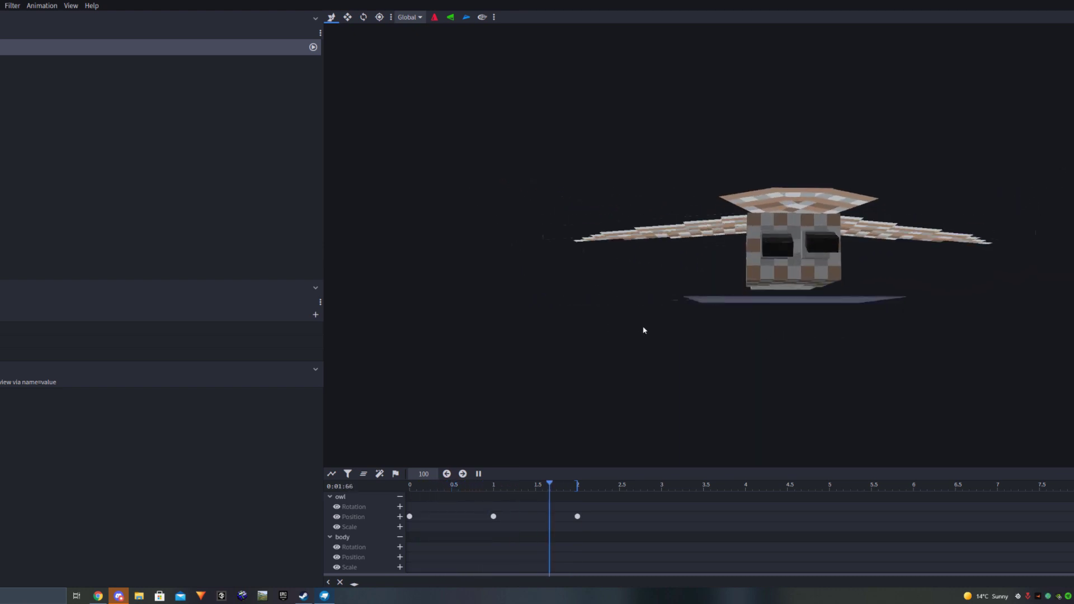
{"action": "scroll", "coordinate": [632, 331], "scroll_direction": "up", "scroll_amount": 5}
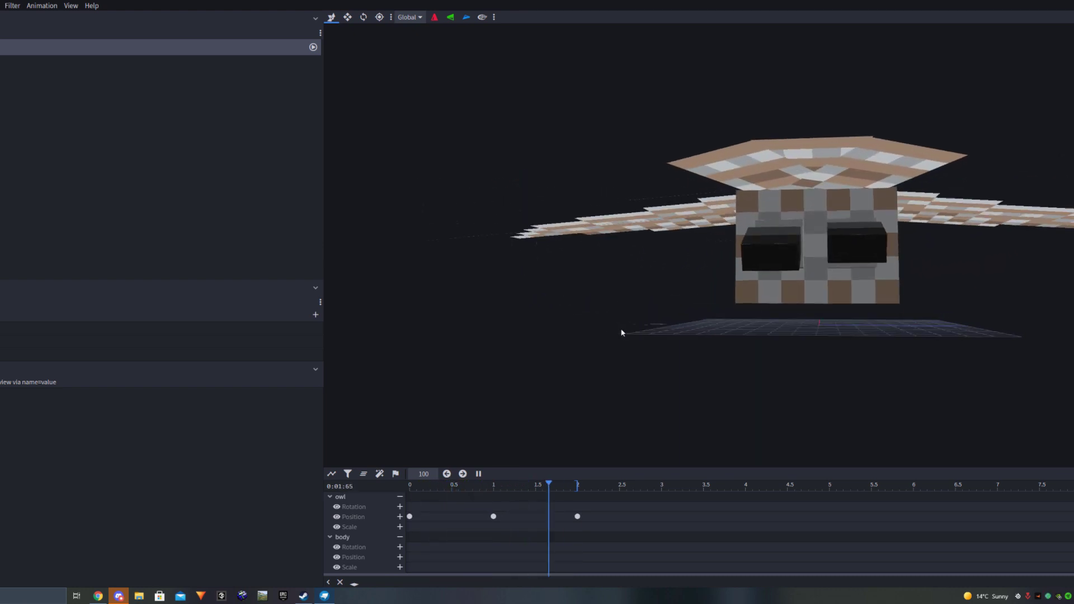
{"action": "left_click_drag", "start_coordinate": [636, 333], "coordinate": [878, 358]}
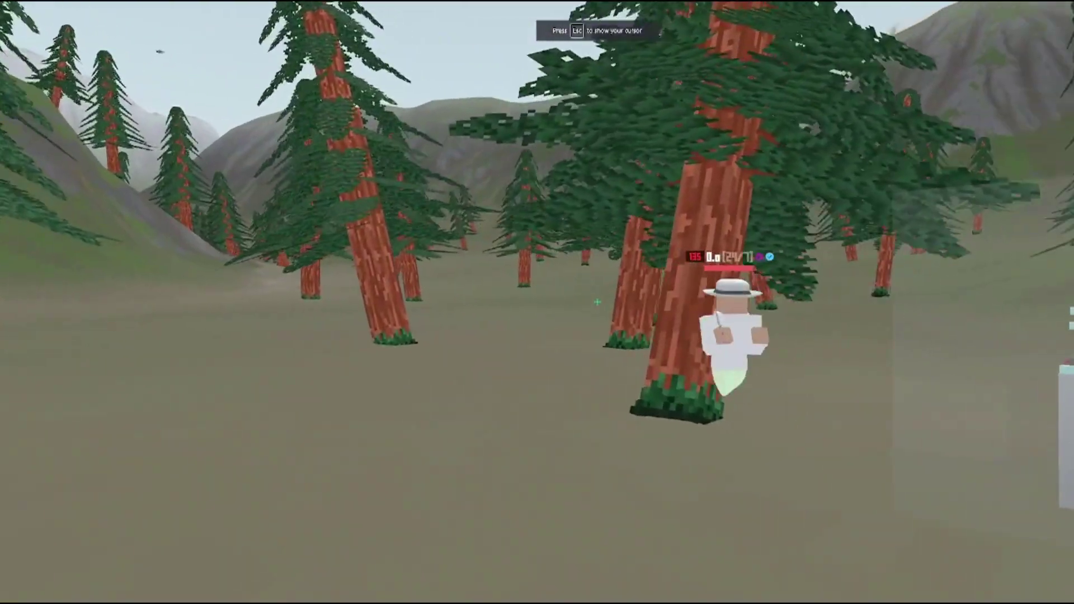
Walk around the tree, then open the debug overlay and switch Debug Walls to true
{"action": "key", "text": "a"}
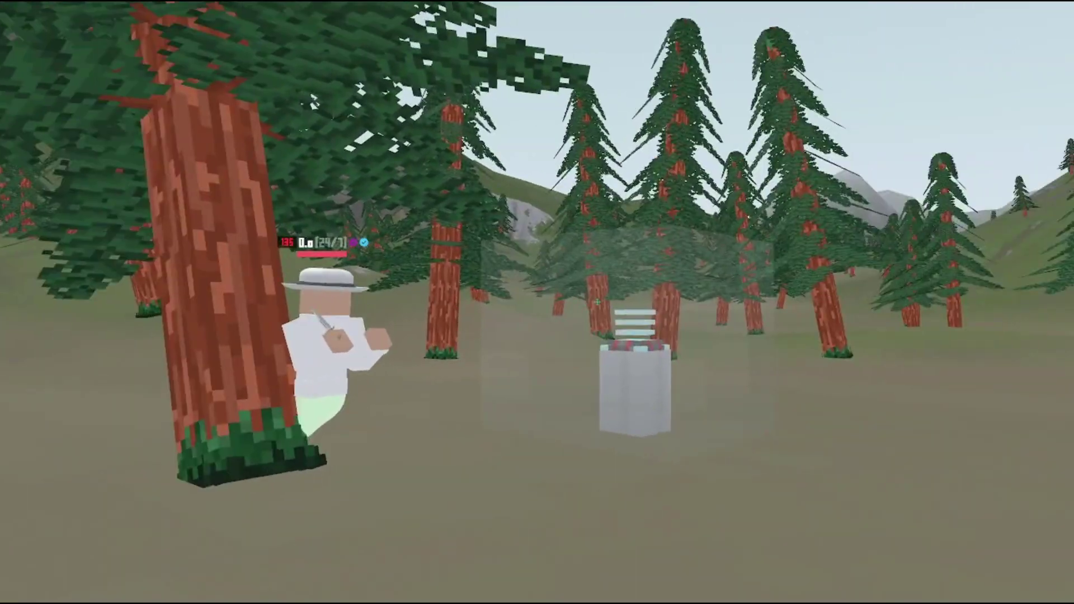
{"action": "key", "text": "Escape"}
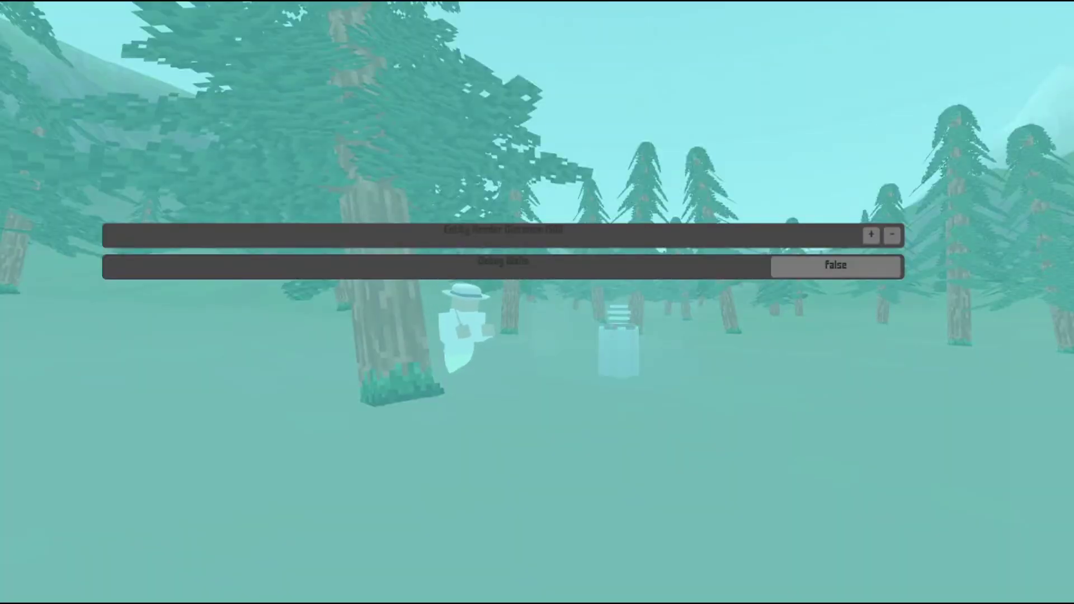
{"action": "key", "text": "d"}
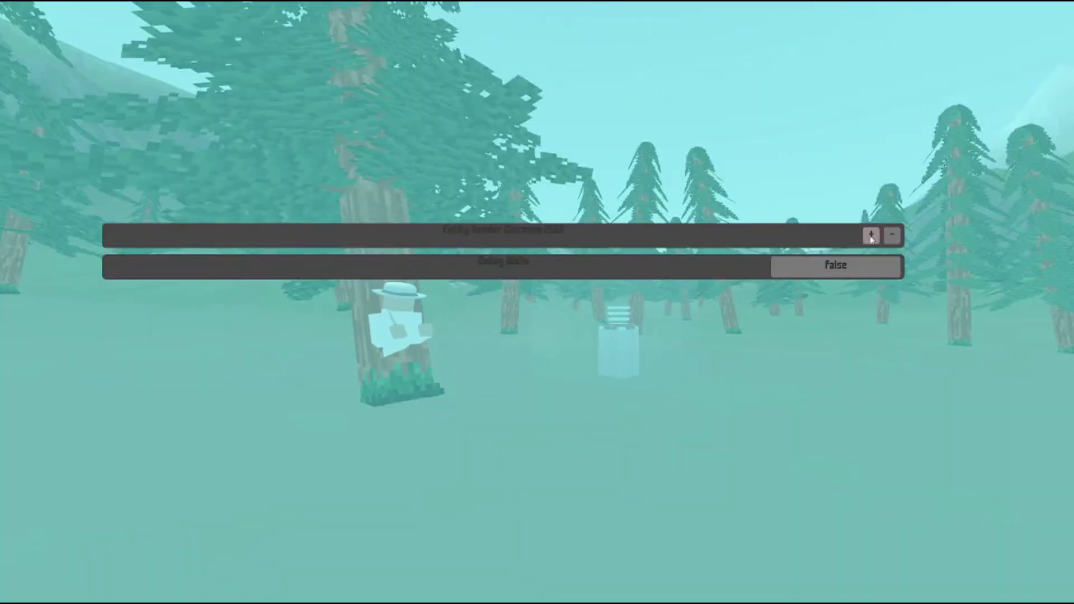
{"action": "left_click", "coordinate": [837, 268]}
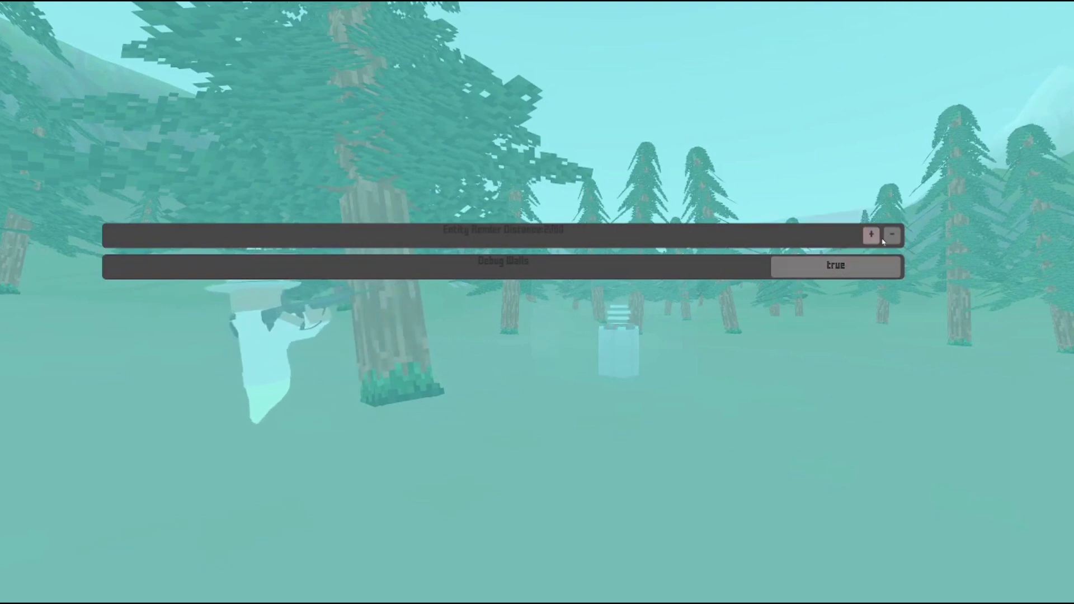
Lower the Entity Render Distance six notches to pull the debug walls closer
{"action": "left_click", "coordinate": [894, 237]}
{"action": "left_click", "coordinate": [894, 237]}
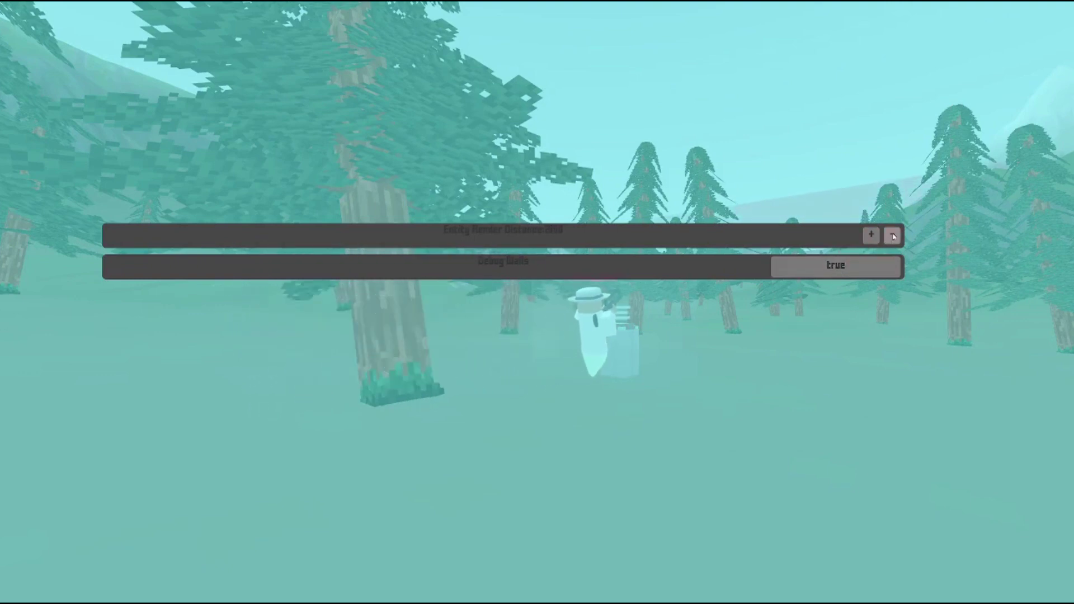
{"action": "left_click", "coordinate": [893, 236]}
{"action": "left_click", "coordinate": [893, 236]}
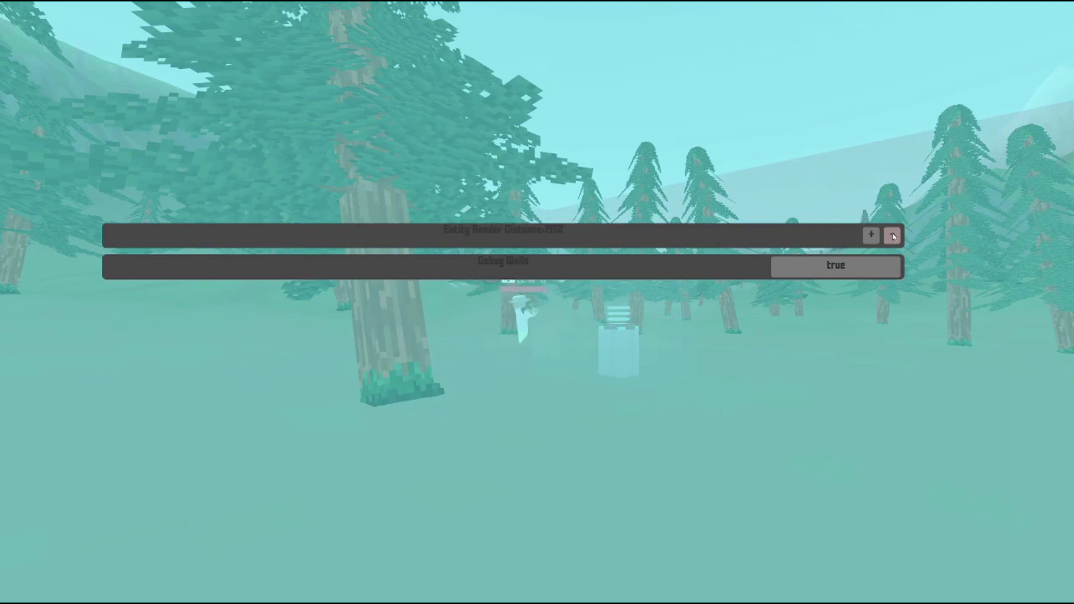
{"action": "left_click", "coordinate": [894, 236]}
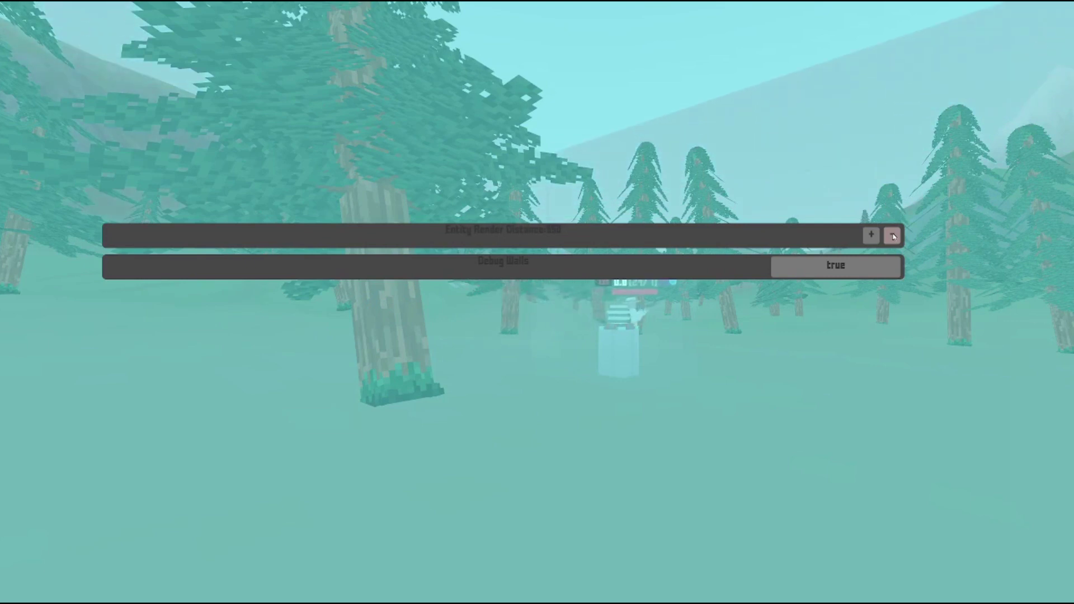
{"action": "left_click", "coordinate": [893, 236]}
{"action": "left_click", "coordinate": [893, 237]}
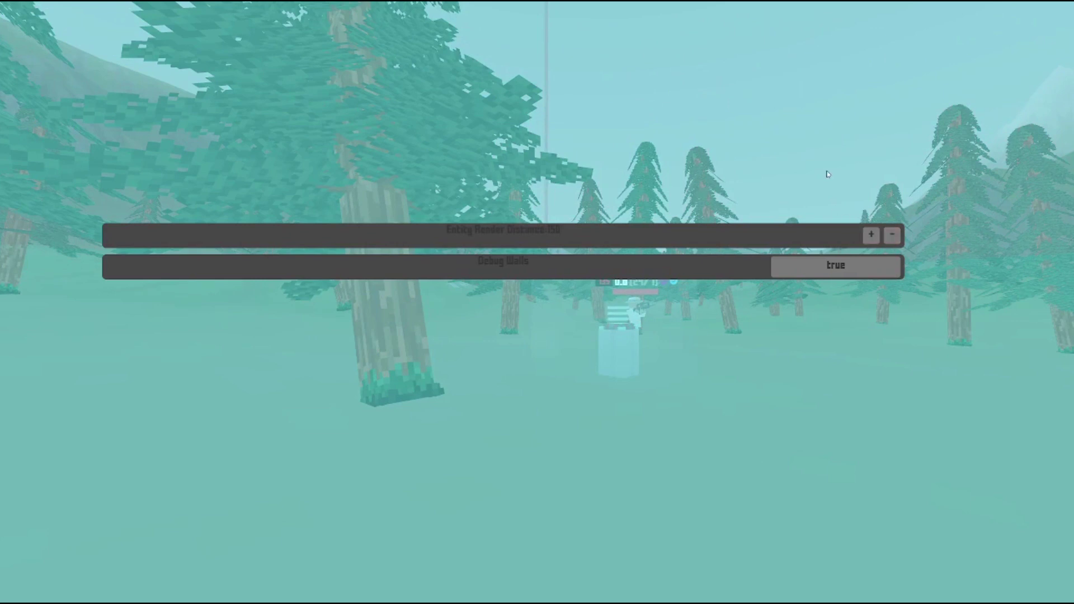
Close the debug overlay and walk forward among the pines toward the mountain
{"action": "key", "text": "Escape"}
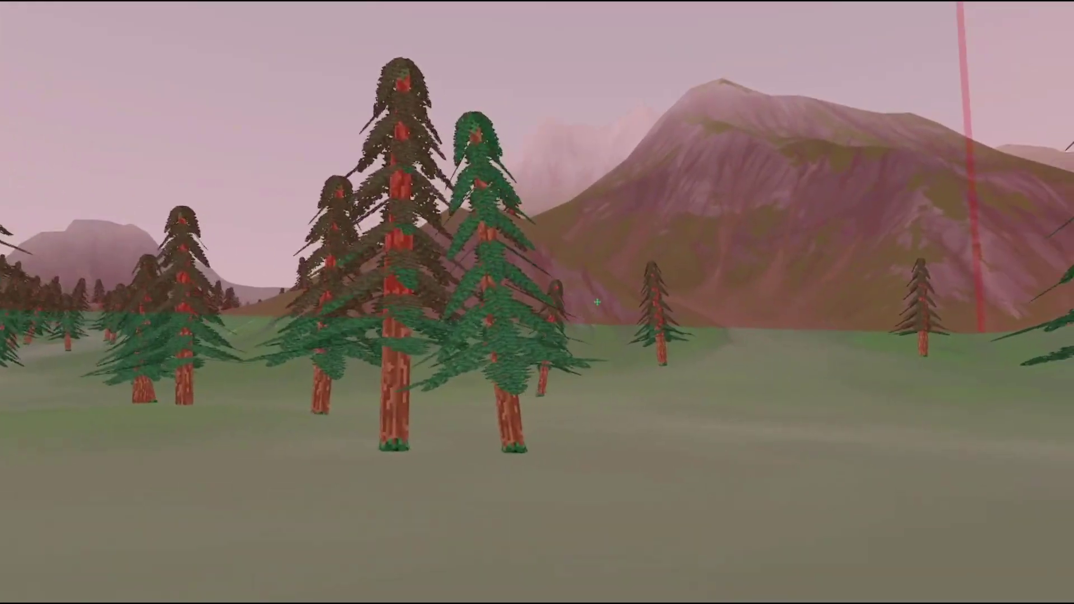
{"action": "key", "text": "w"}
{"action": "key", "text": "a"}
{"action": "key", "text": "d"}
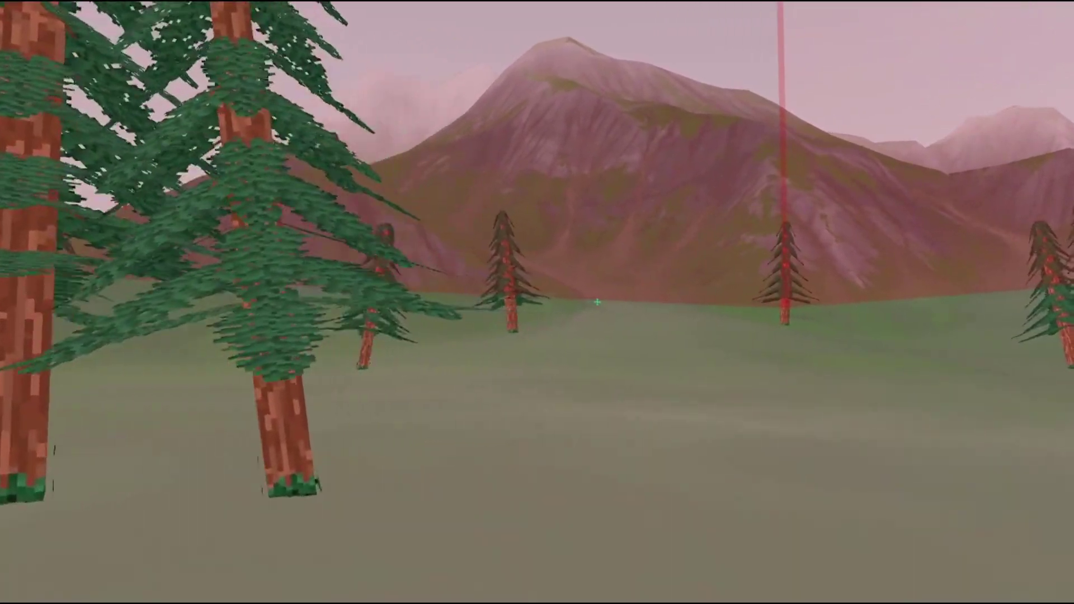
{"action": "key", "text": "w"}
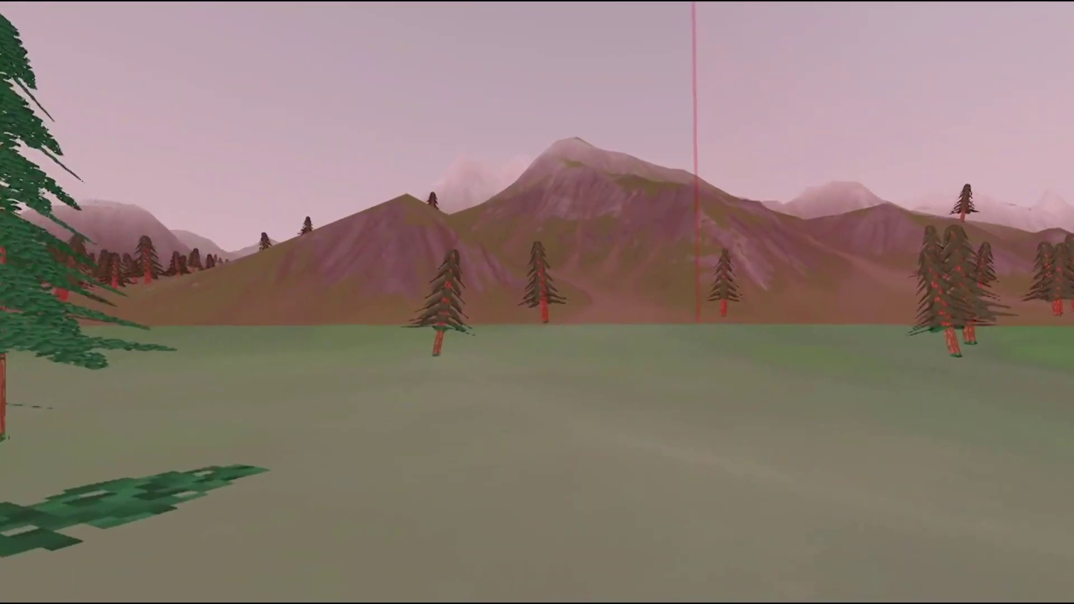
{"action": "key", "text": "w"}
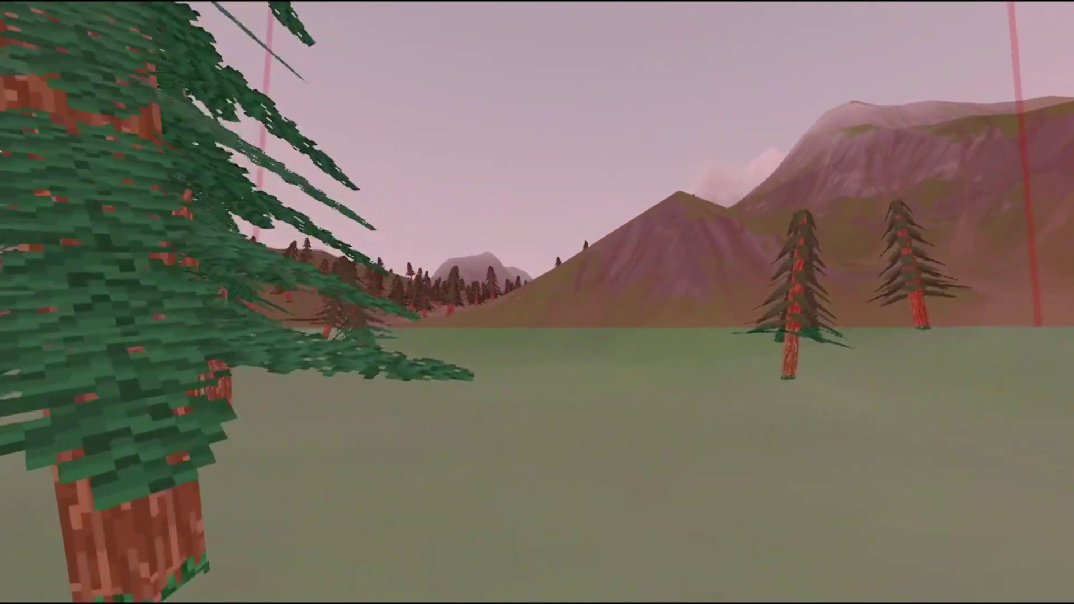
{"action": "key", "text": "w"}
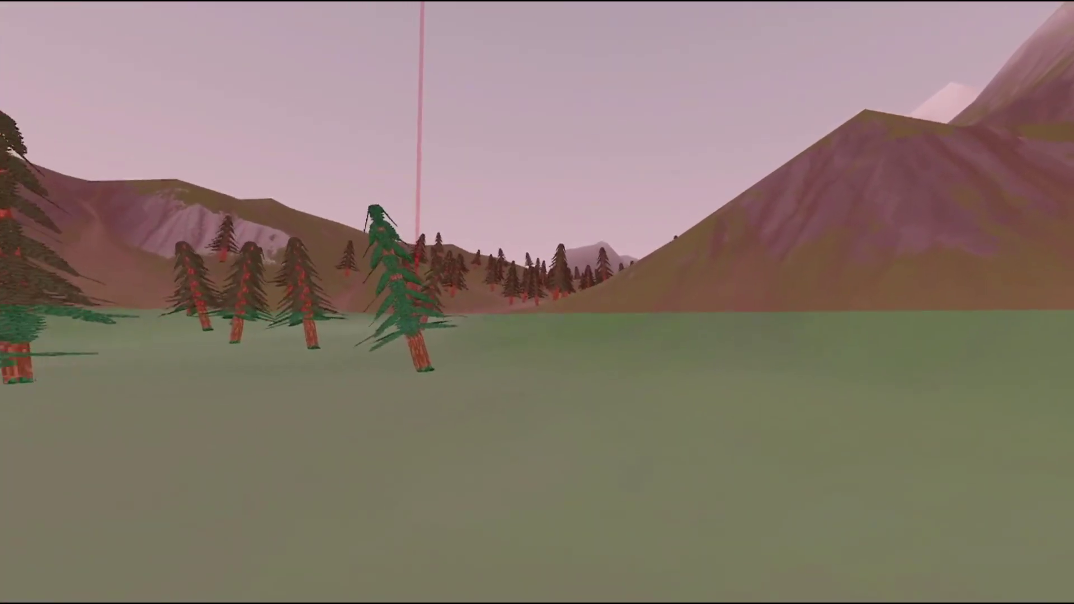
Reopen the debug settings and raise the Entity Render Distance by two notches
{"action": "key", "text": "Escape"}
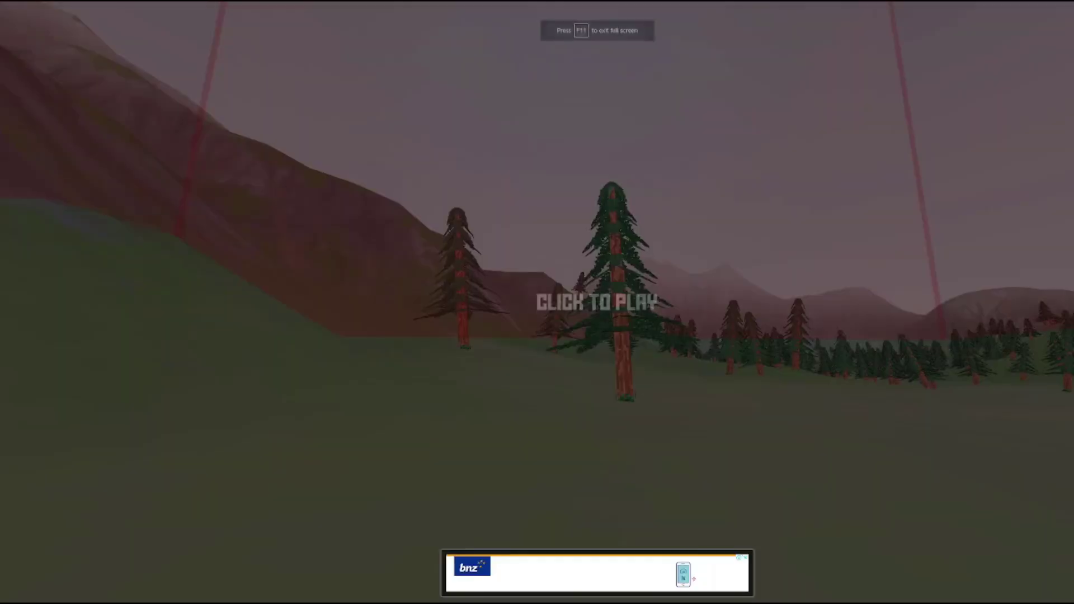
{"action": "left_click", "coordinate": [1040, 136]}
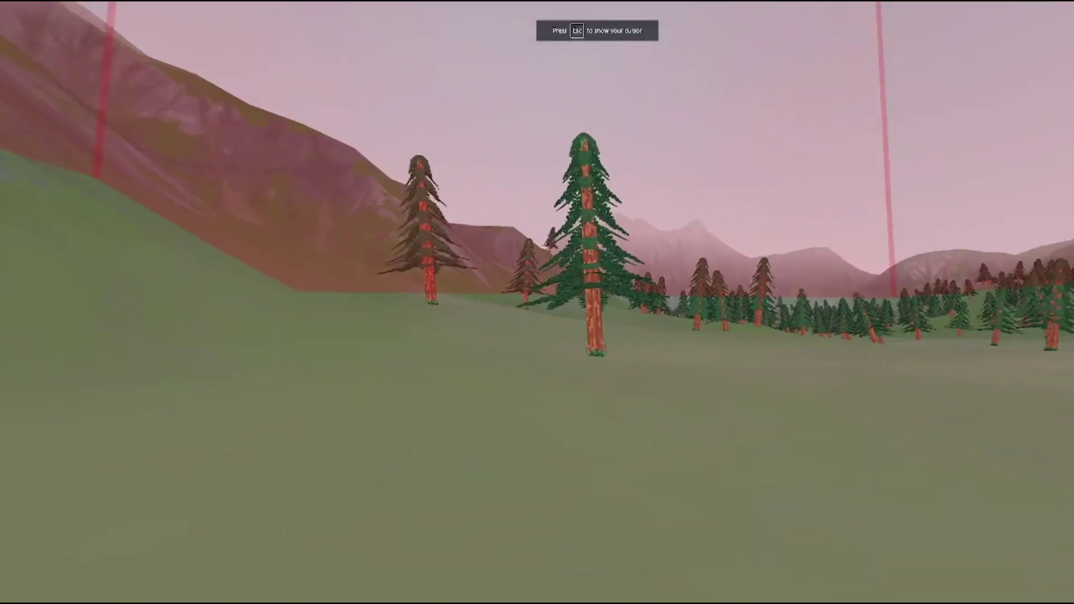
{"action": "key", "text": "Escape"}
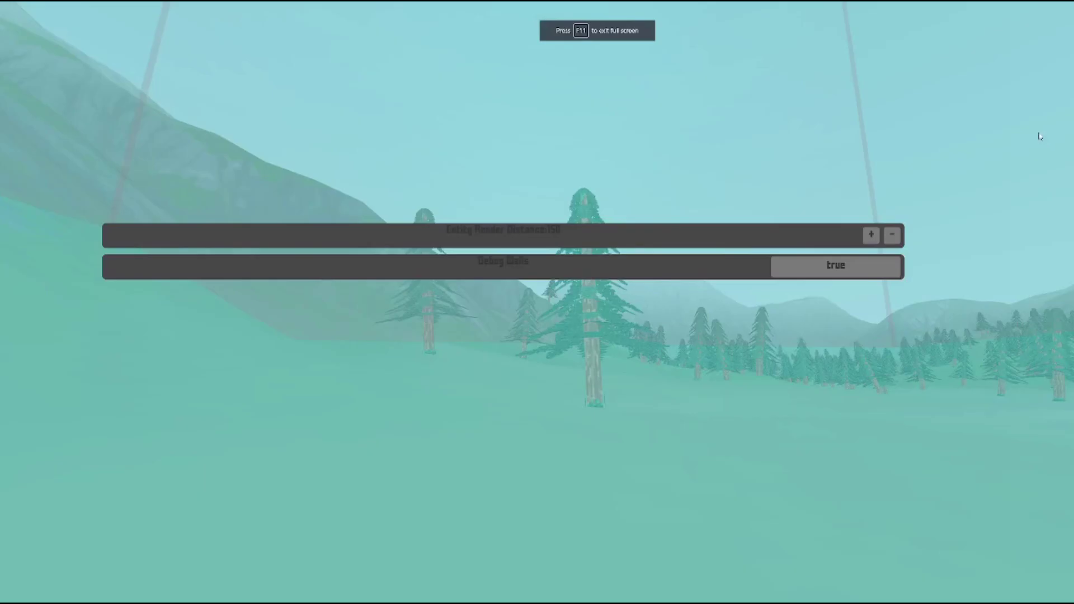
{"action": "left_click", "coordinate": [872, 236]}
{"action": "left_click", "coordinate": [872, 236]}
{"action": "left_click", "coordinate": [872, 236]}
{"action": "left_click", "coordinate": [872, 236]}
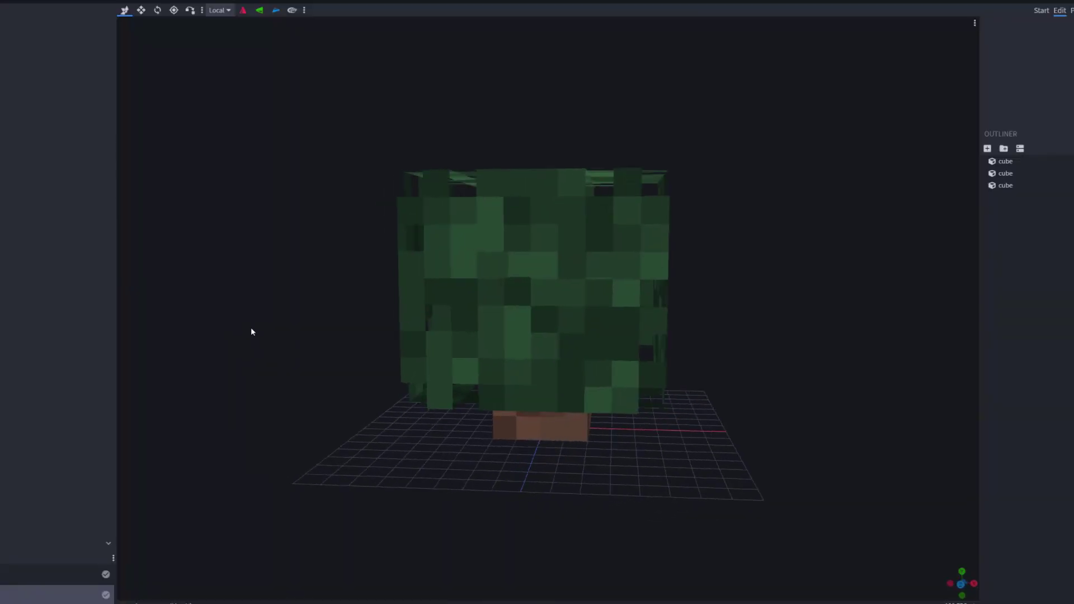
Orbit and zoom around the voxel tree, then orbit around the grasswaffle grass-wall model
{"action": "left_click_drag", "start_coordinate": [251, 328], "coordinate": [320, 302]}
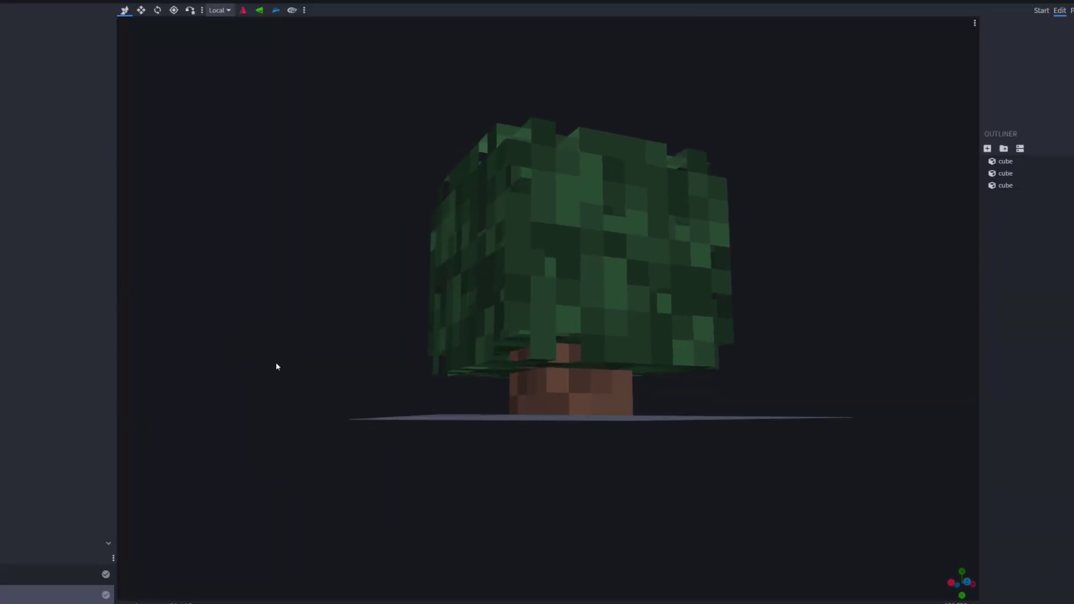
{"action": "left_click_drag", "start_coordinate": [276, 362], "coordinate": [311, 458]}
{"action": "scroll", "coordinate": [291, 353], "scroll_direction": "up", "scroll_amount": 4}
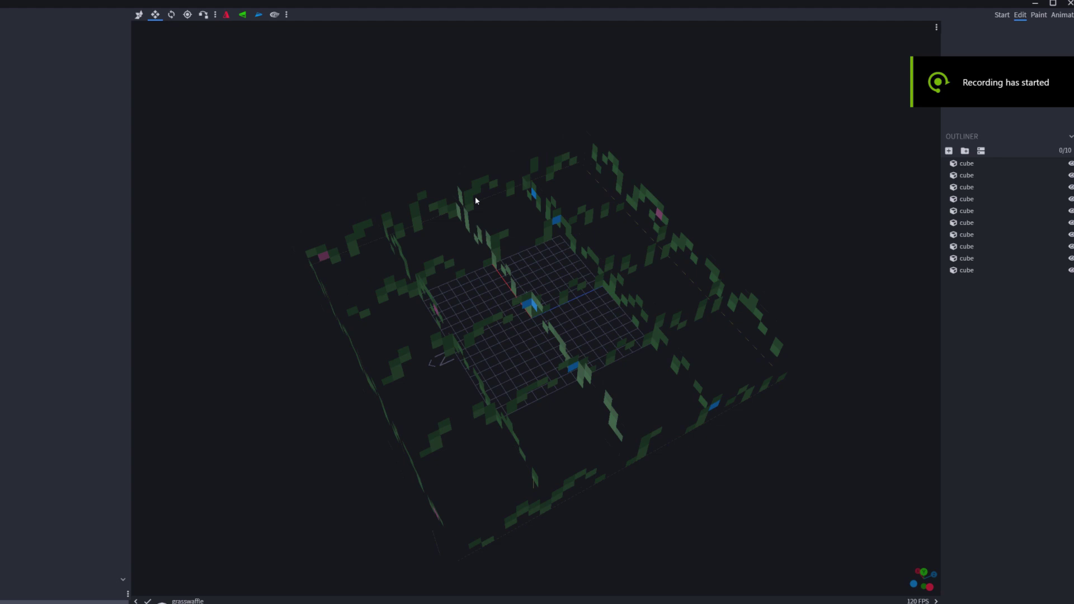
{"action": "left_click_drag", "start_coordinate": [475, 197], "coordinate": [646, 593]}
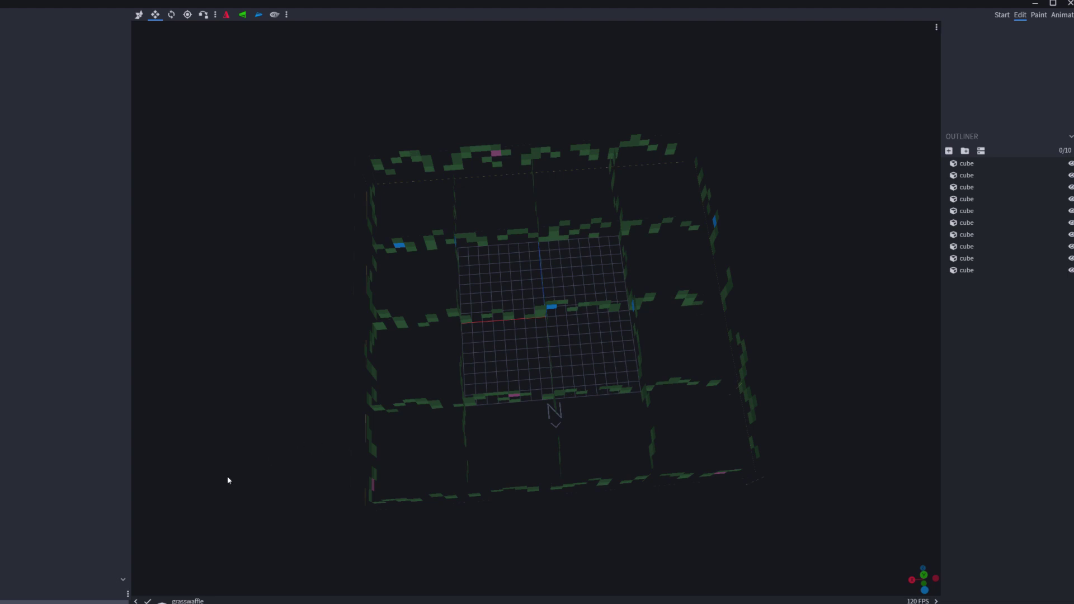
Render the Blender scene with F12 and close the render result window
{"action": "key", "text": "alt+Tab"}
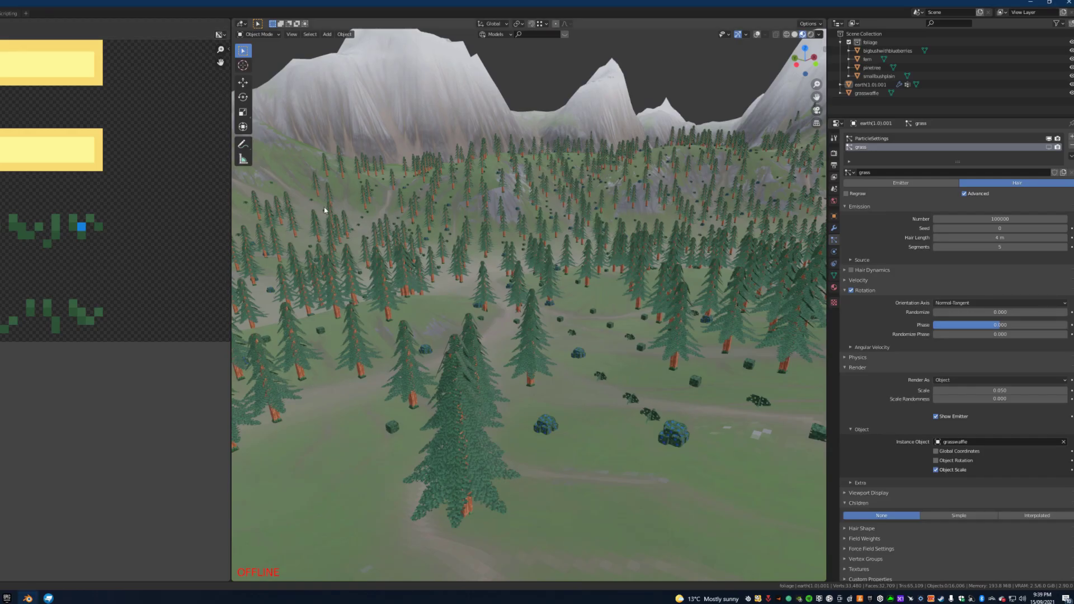
{"action": "key", "text": "F12"}
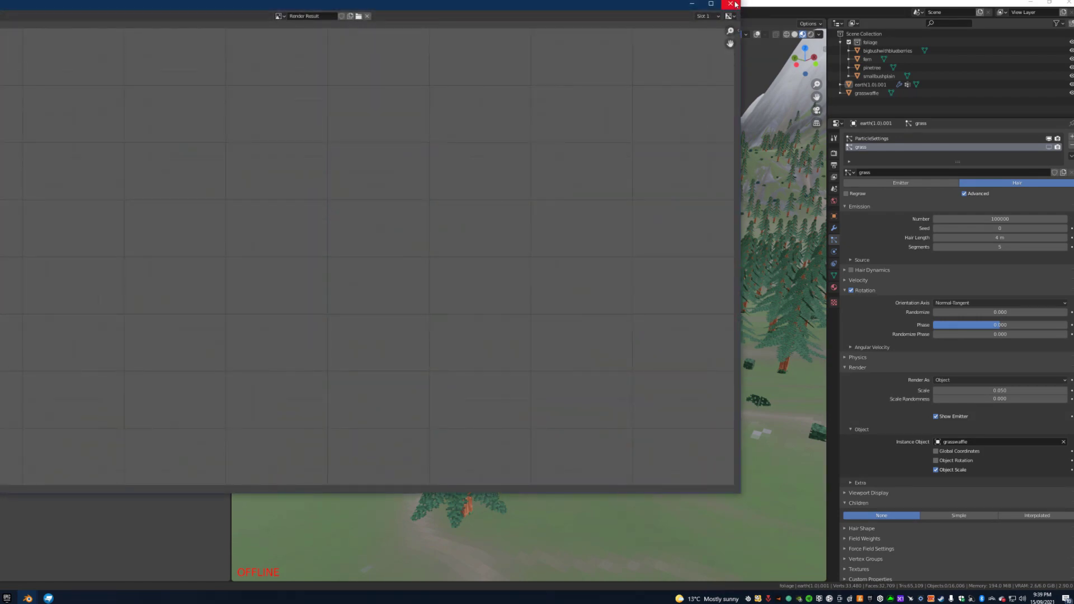
{"action": "left_click", "coordinate": [732, 4]}
Walk-navigate into the forest, down to the grass and between the pine trunks
{"action": "key", "text": "shift+grave"}
{"action": "key", "text": "w"}
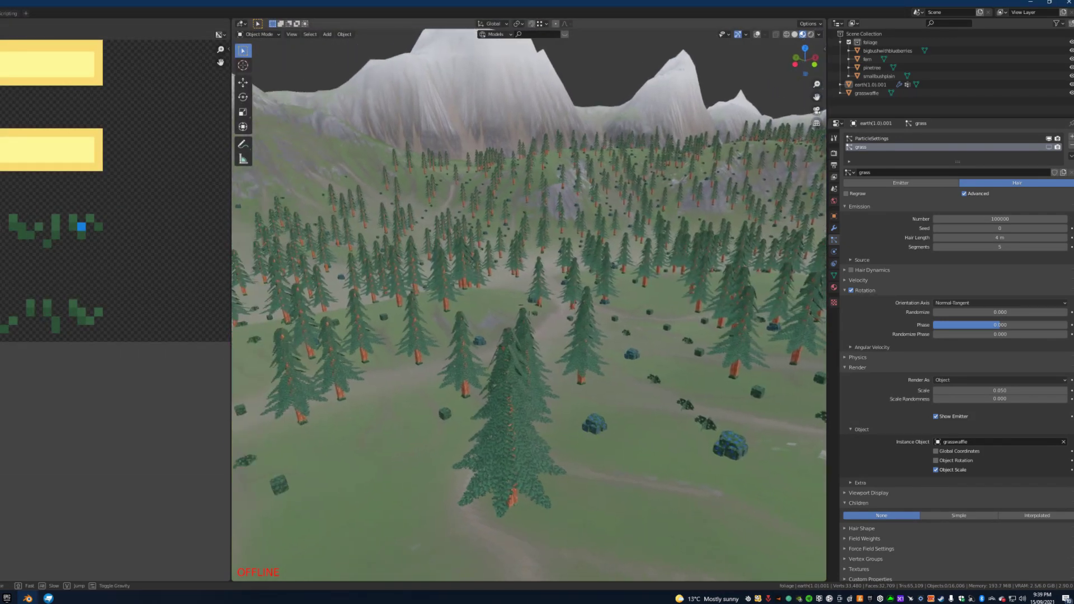
{"action": "key", "text": "w"}
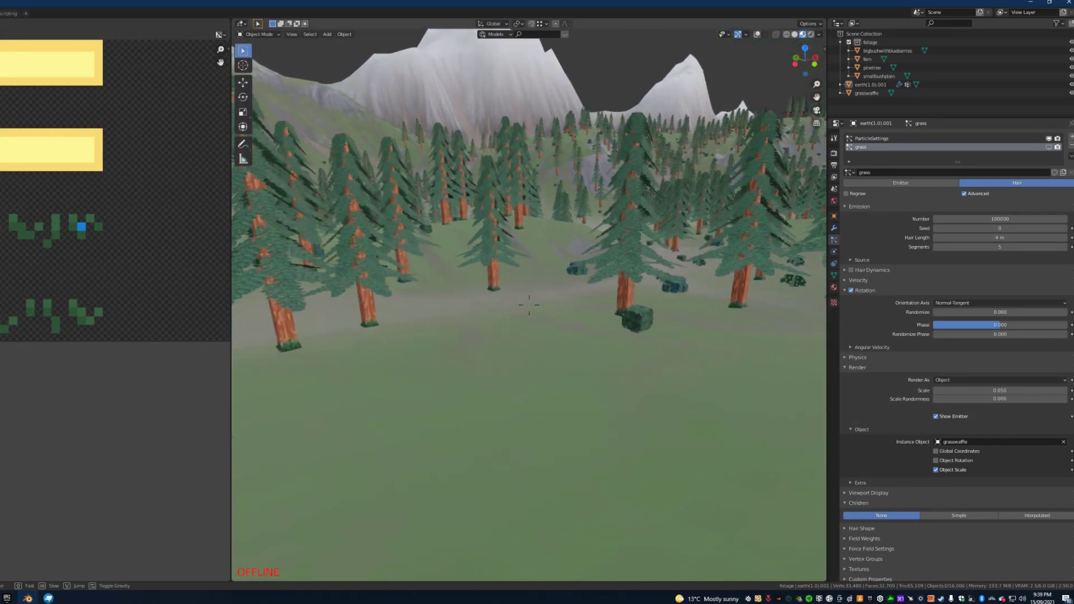
{"action": "left_click", "coordinate": [529, 305]}
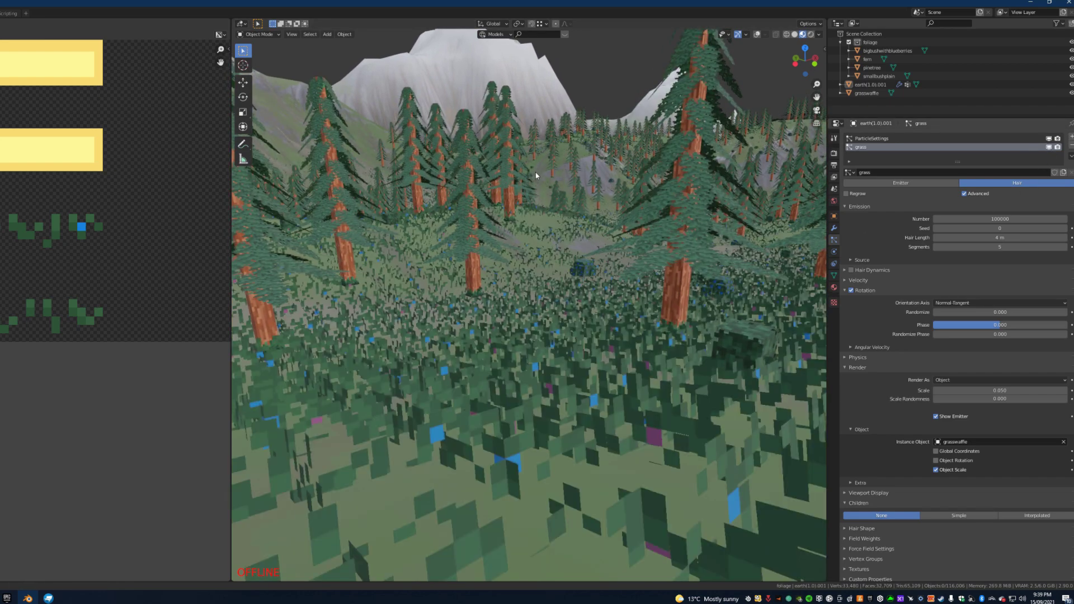
{"action": "key", "text": "shift+grave"}
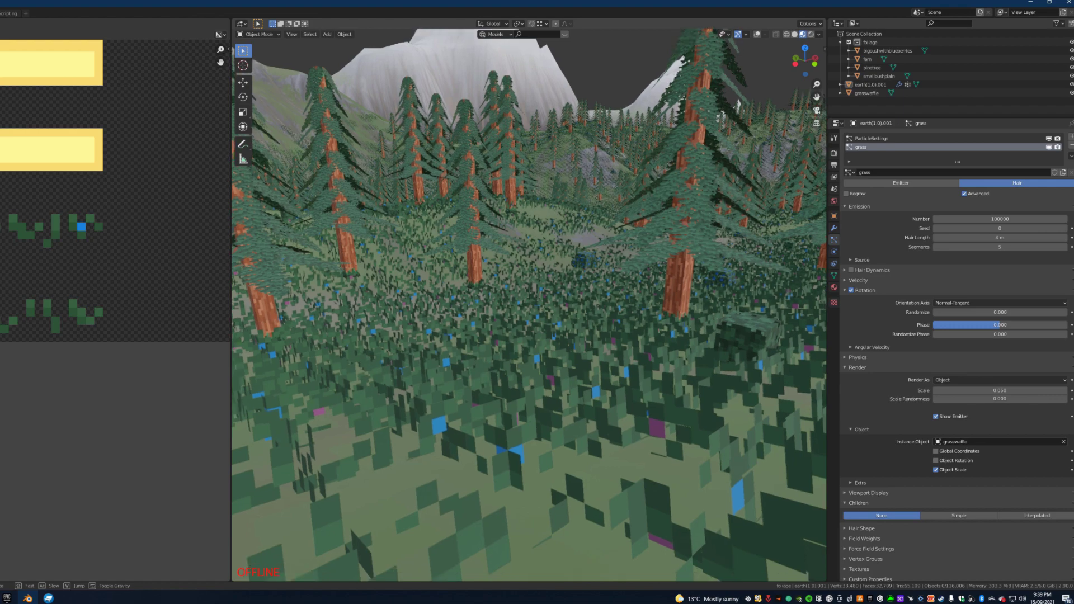
{"action": "key", "text": "s"}
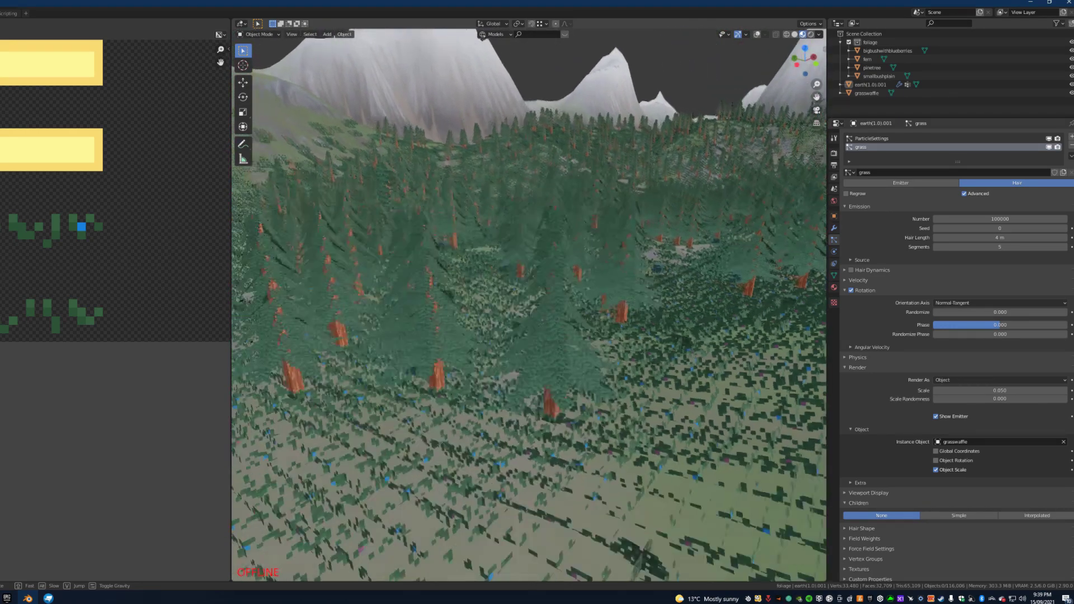
{"action": "key", "text": "w"}
{"action": "key", "text": "w"}
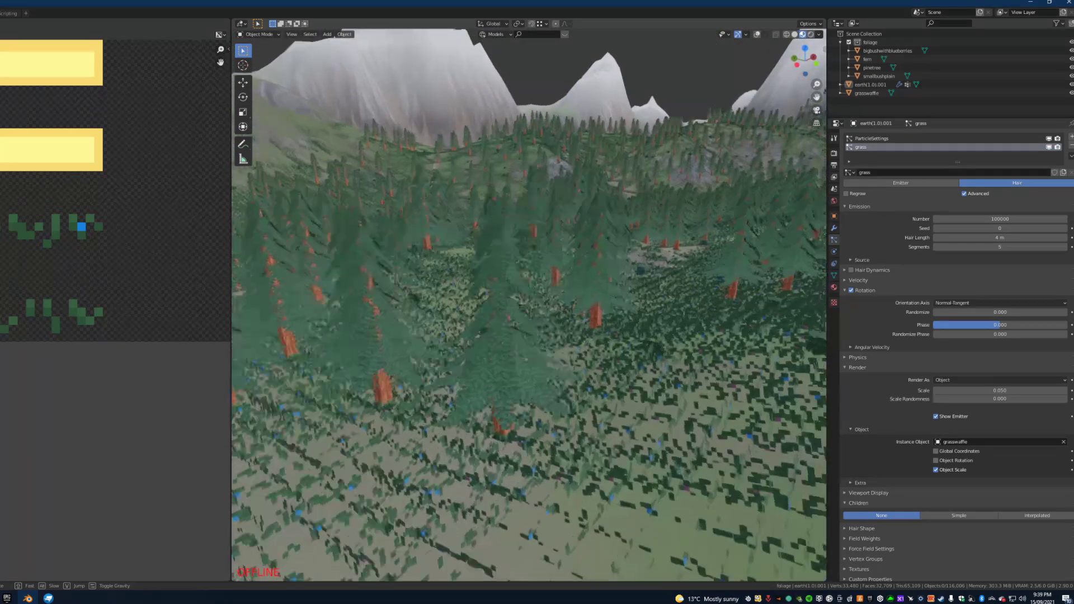
{"action": "key", "text": "w"}
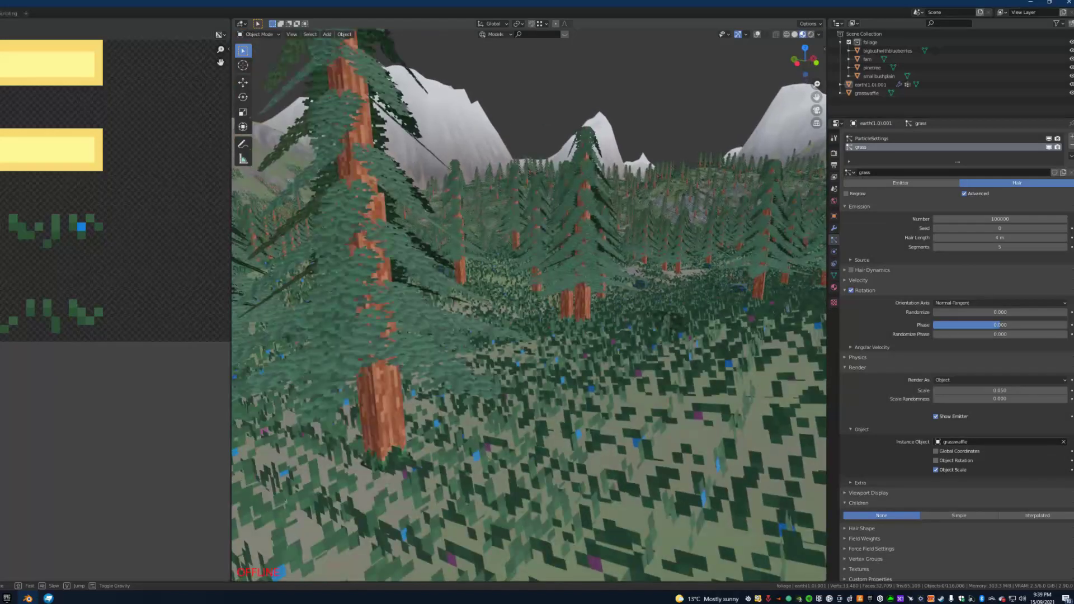
{"action": "key", "text": "w"}
{"action": "key", "text": "w"}
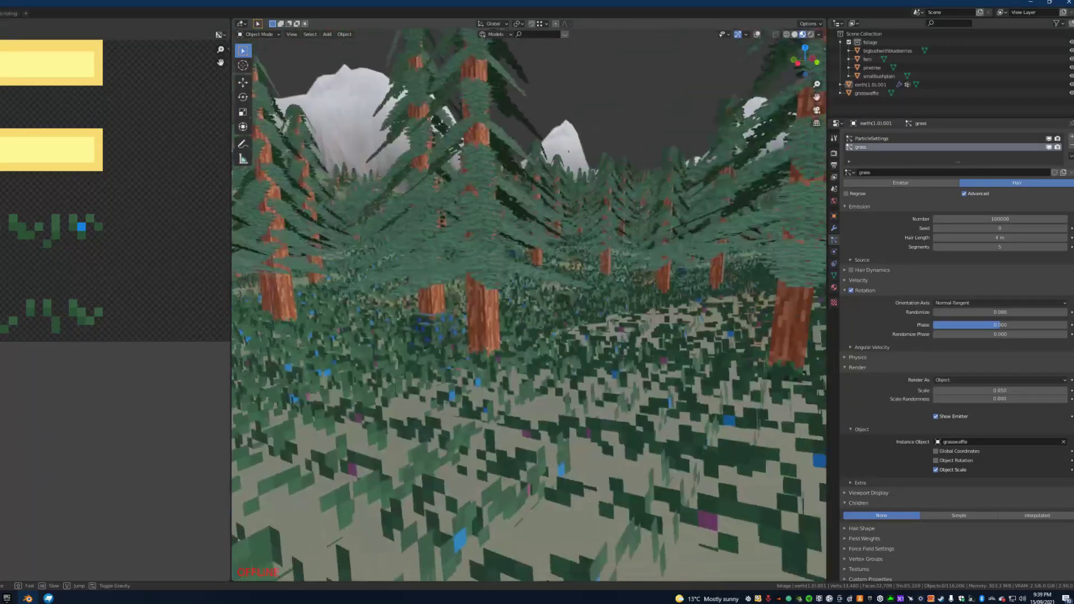
{"action": "key", "text": "w"}
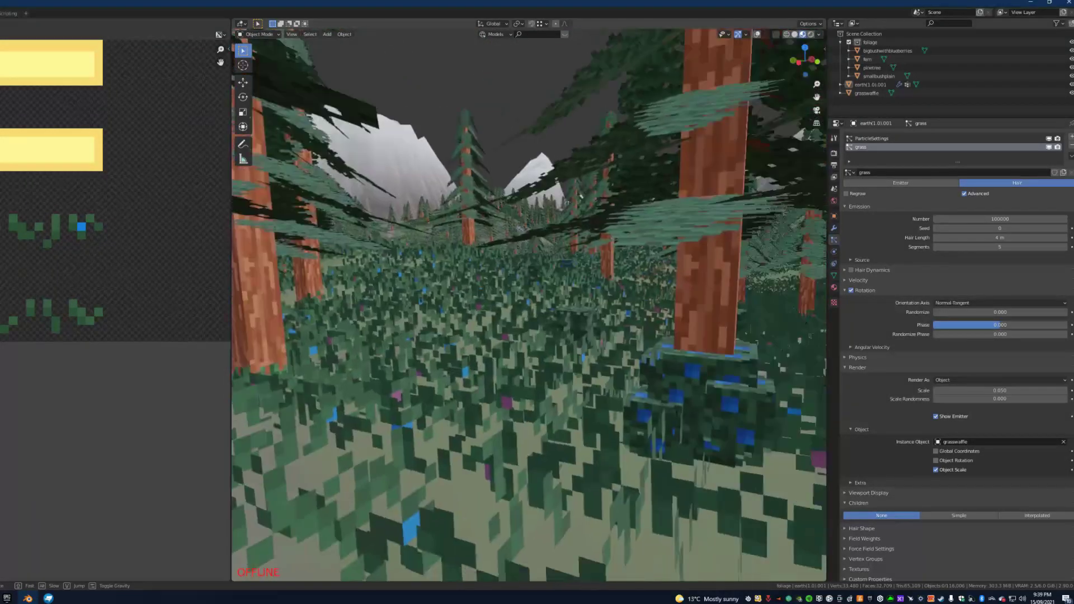
{"action": "key", "text": "w"}
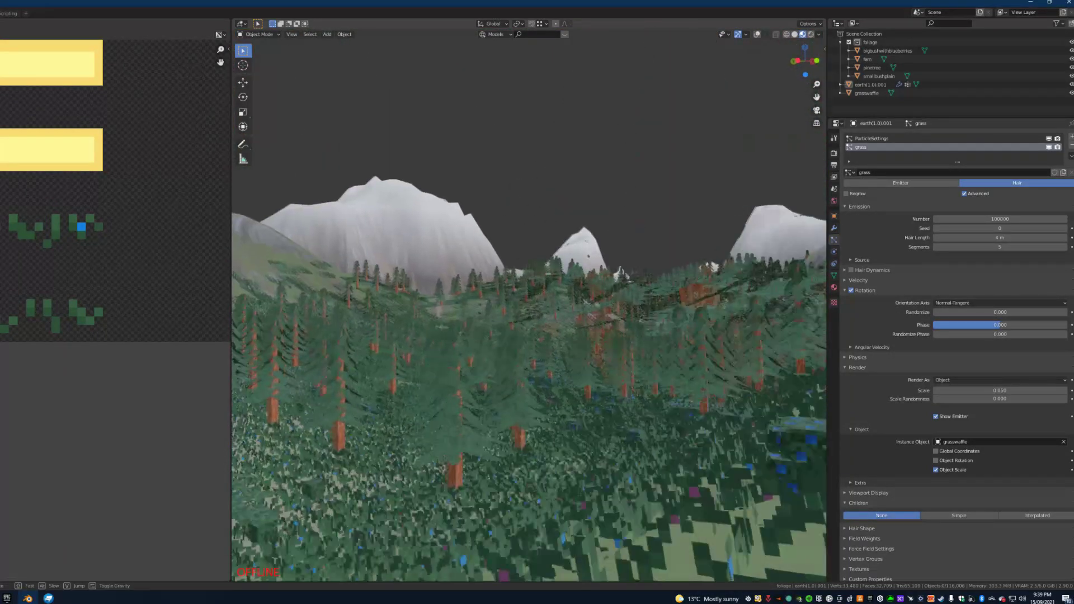
{"action": "key", "text": "w"}
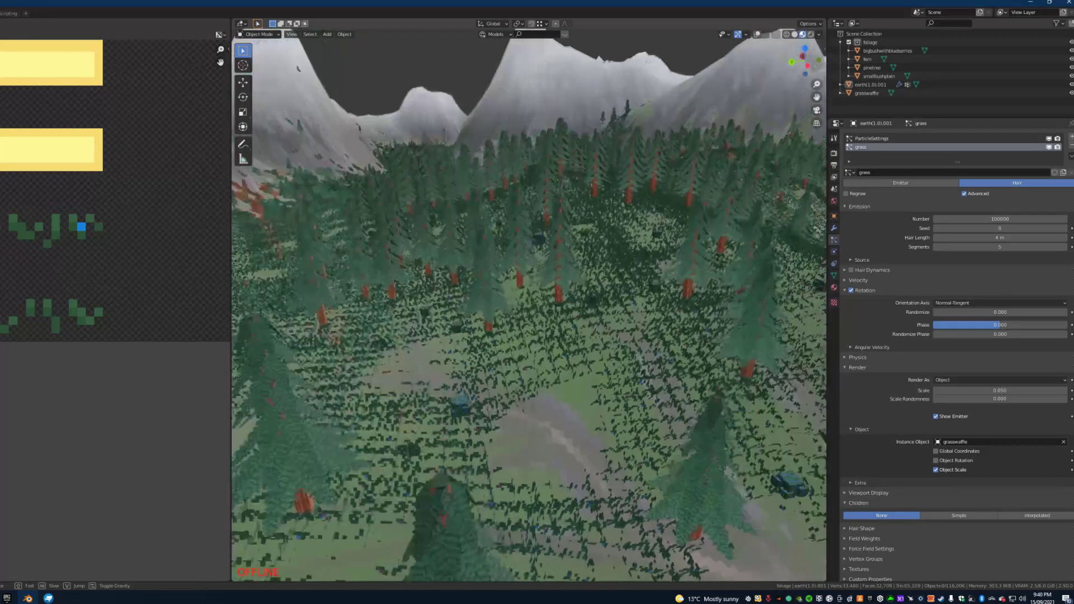
Fly over the forest to a grassy clearing and walk through grass past the bushes
{"action": "key", "text": "w"}
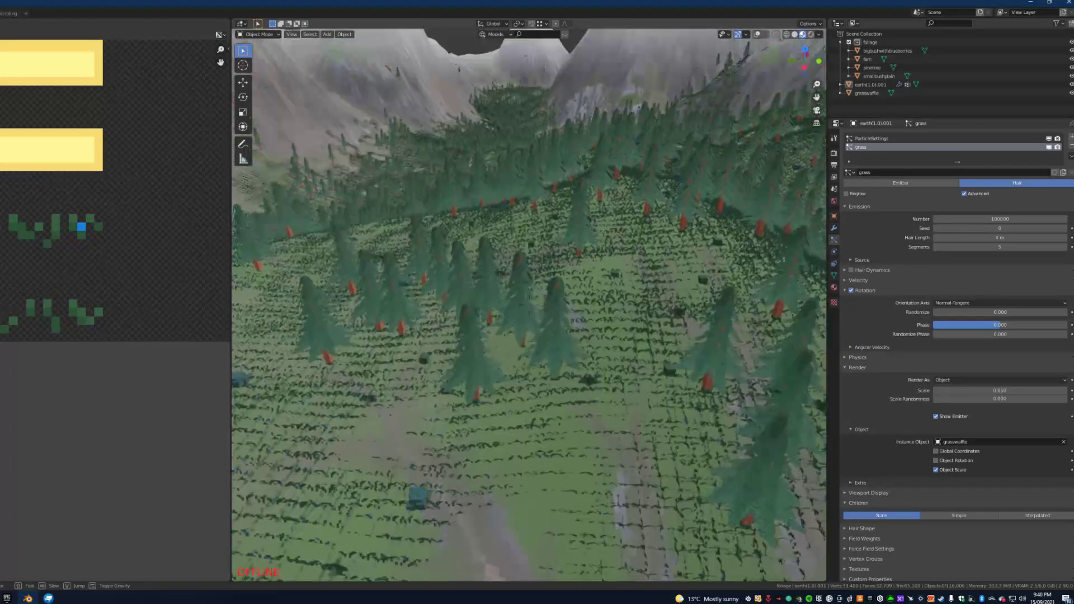
{"action": "key", "text": "w"}
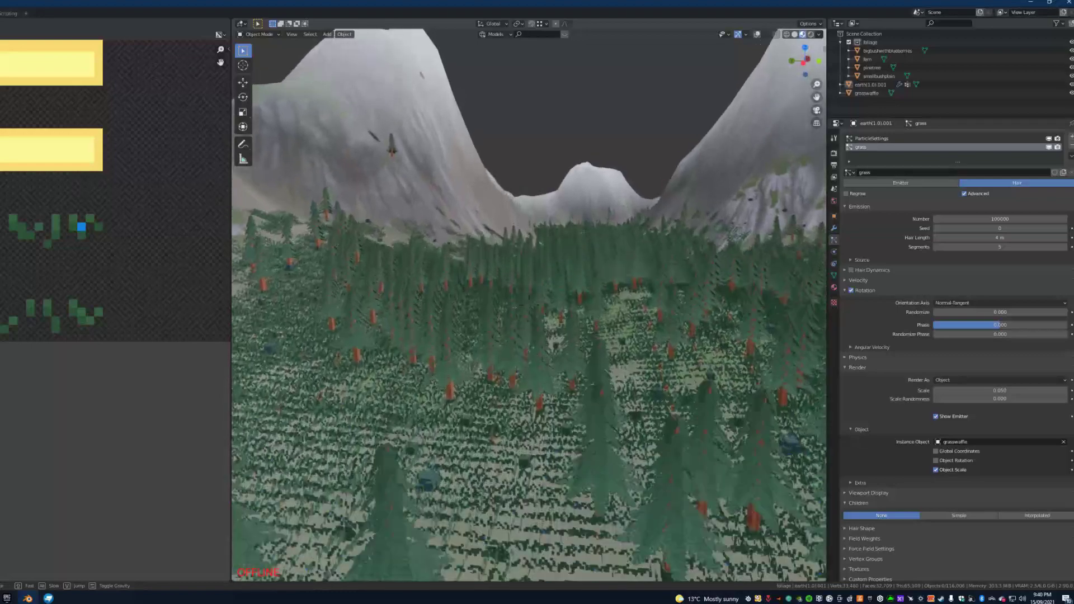
{"action": "key", "text": "w"}
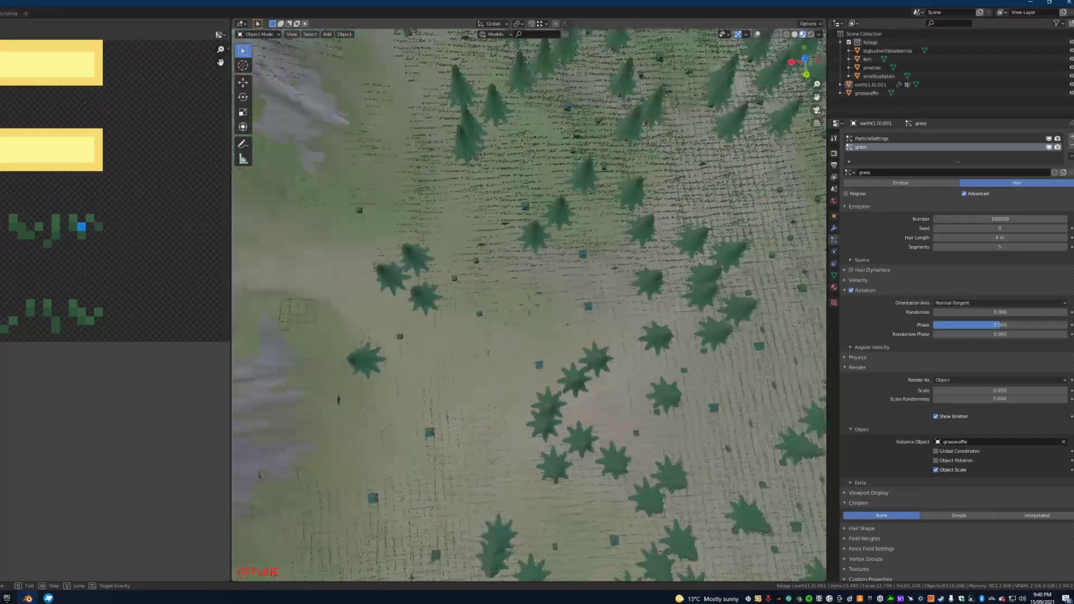
{"action": "key", "text": "w"}
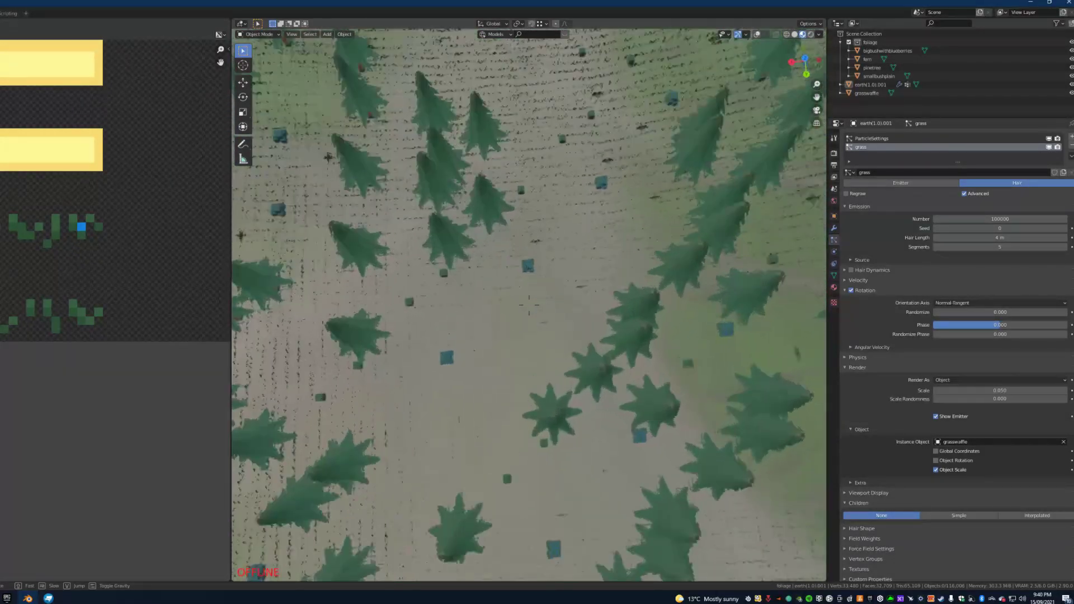
{"action": "key", "text": "w"}
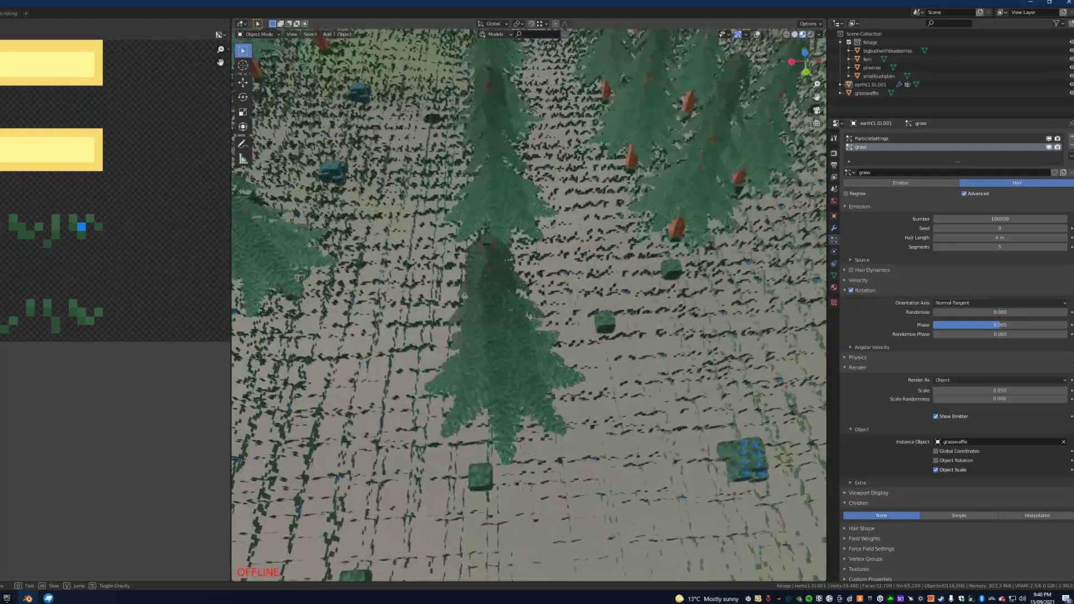
{"action": "key", "text": "w"}
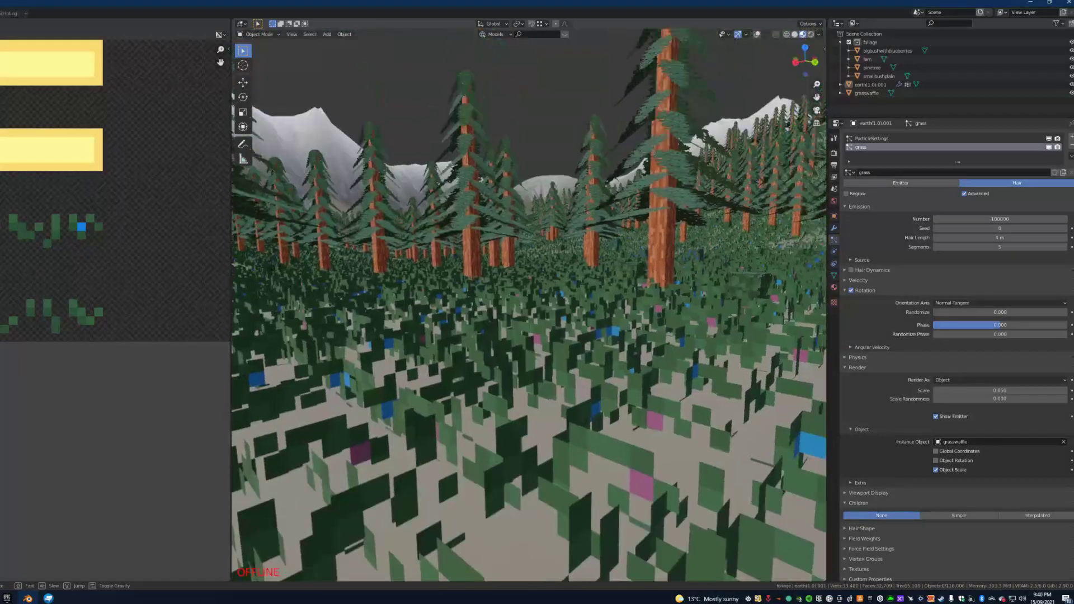
{"action": "key", "text": "w"}
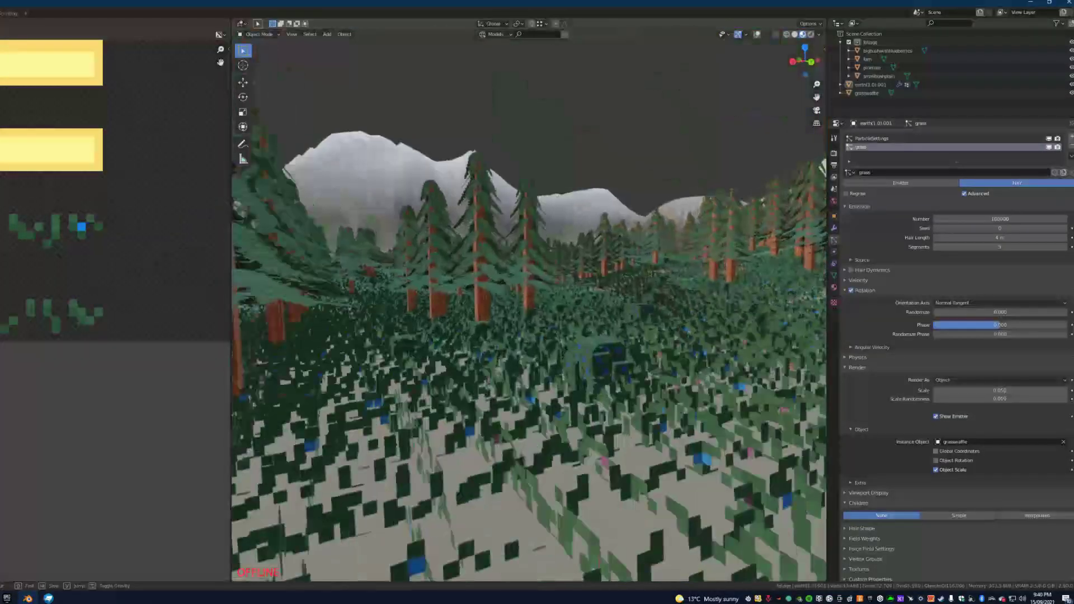
{"action": "key", "text": "w"}
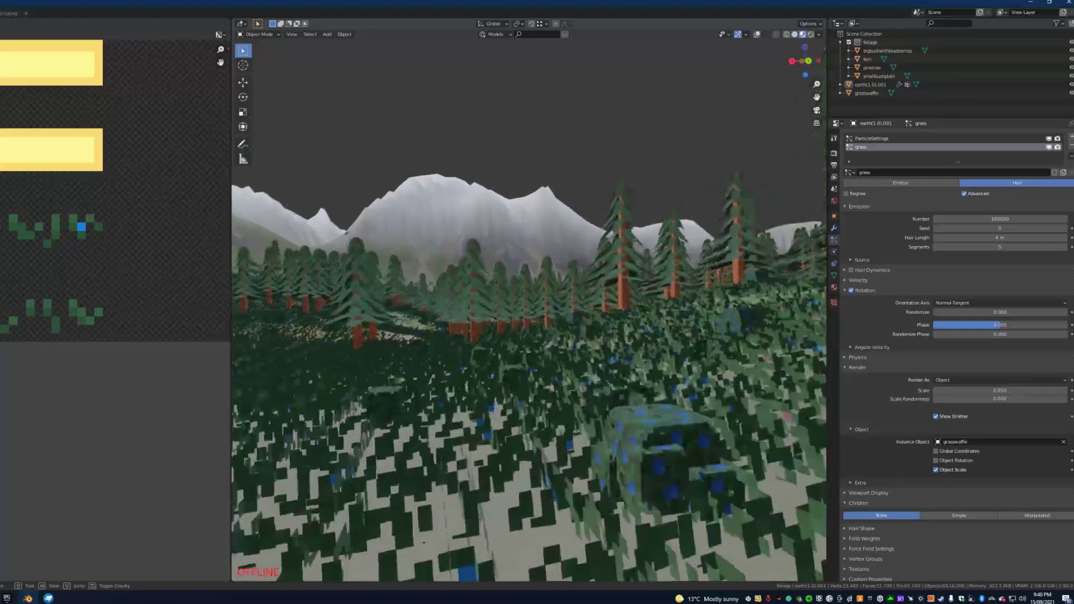
{"action": "key", "text": "w"}
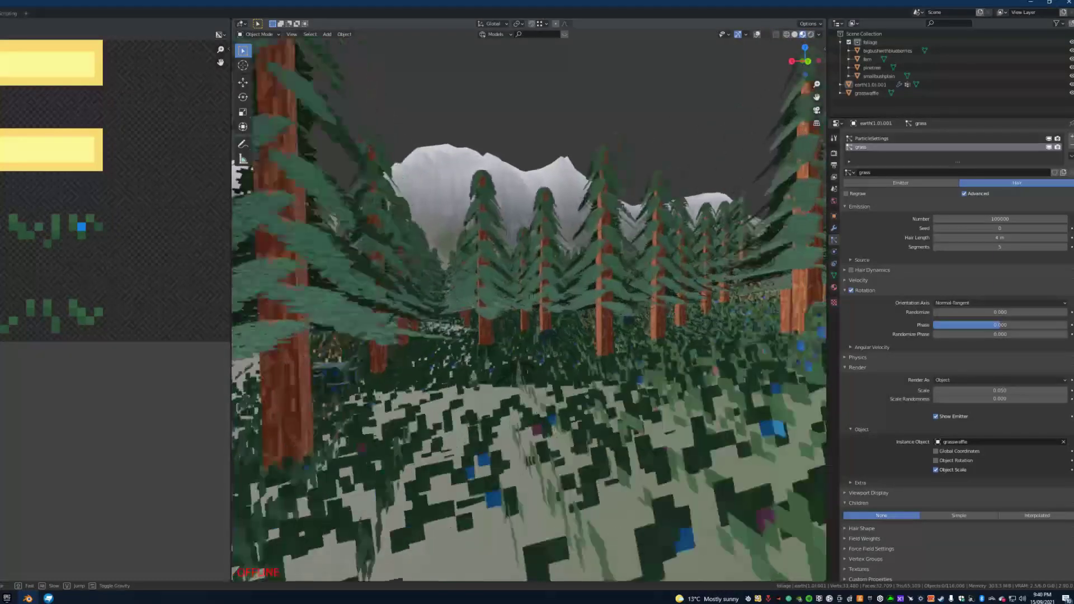
{"action": "key", "text": "w"}
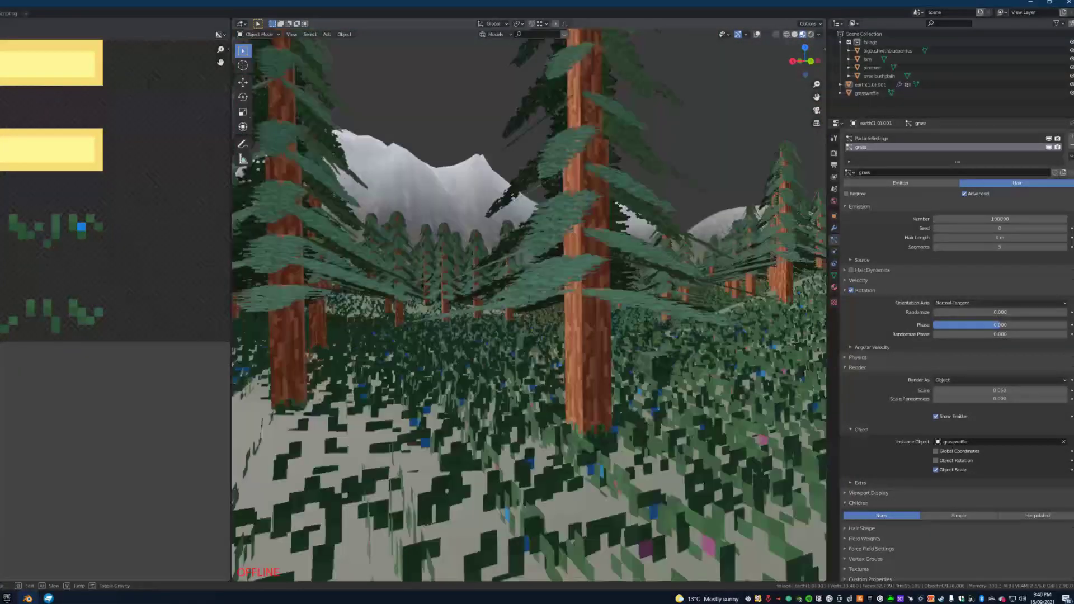
{"action": "key", "text": "w"}
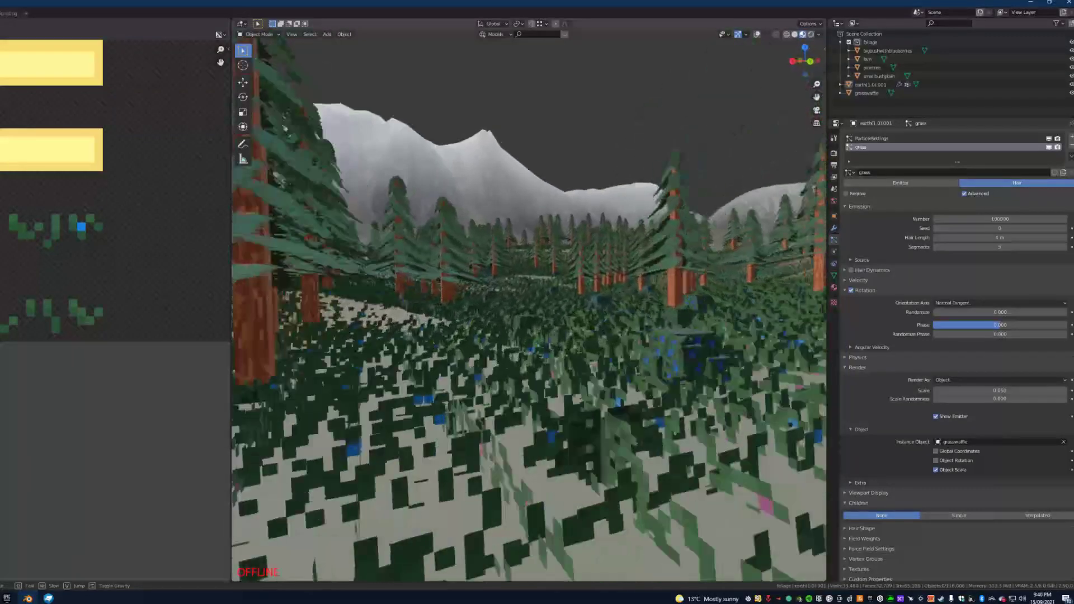
{"action": "key", "text": "w"}
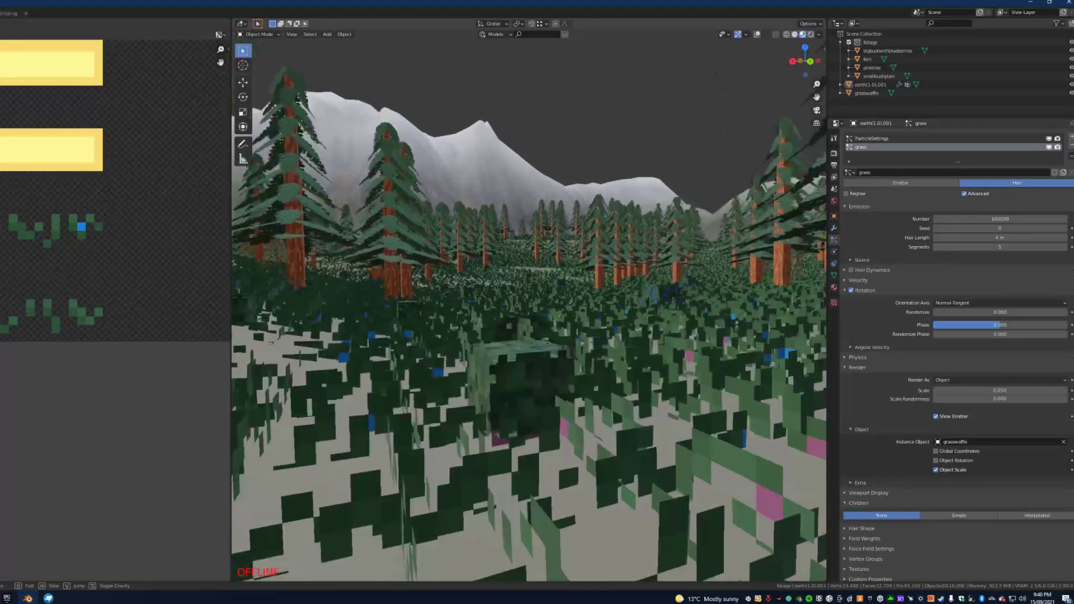
{"action": "key", "text": "w"}
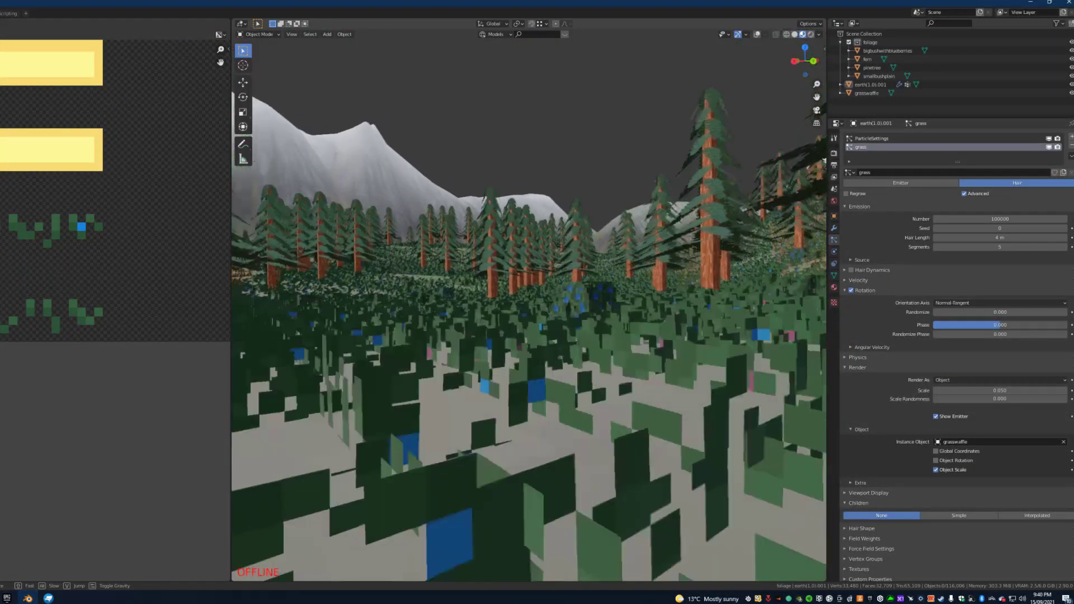
{"action": "key", "text": "w"}
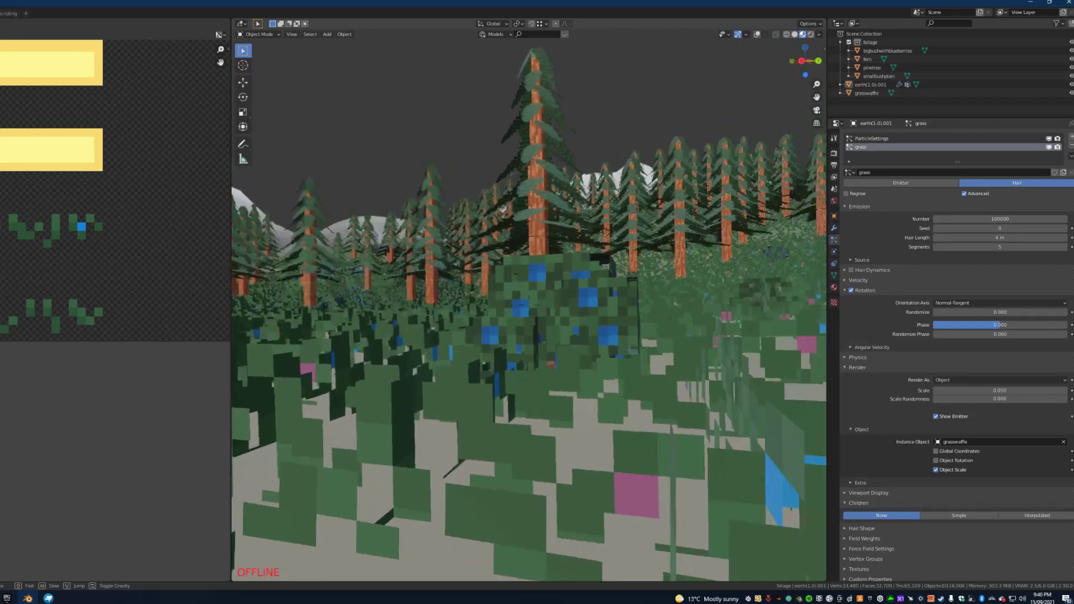
{"action": "key", "text": "w"}
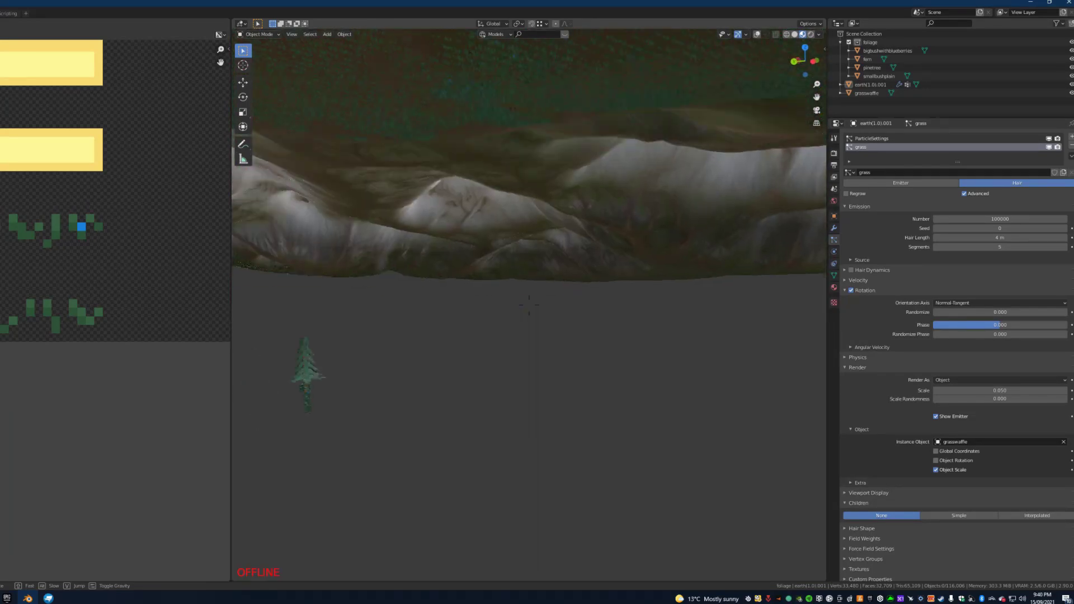
{"action": "key", "text": "w"}
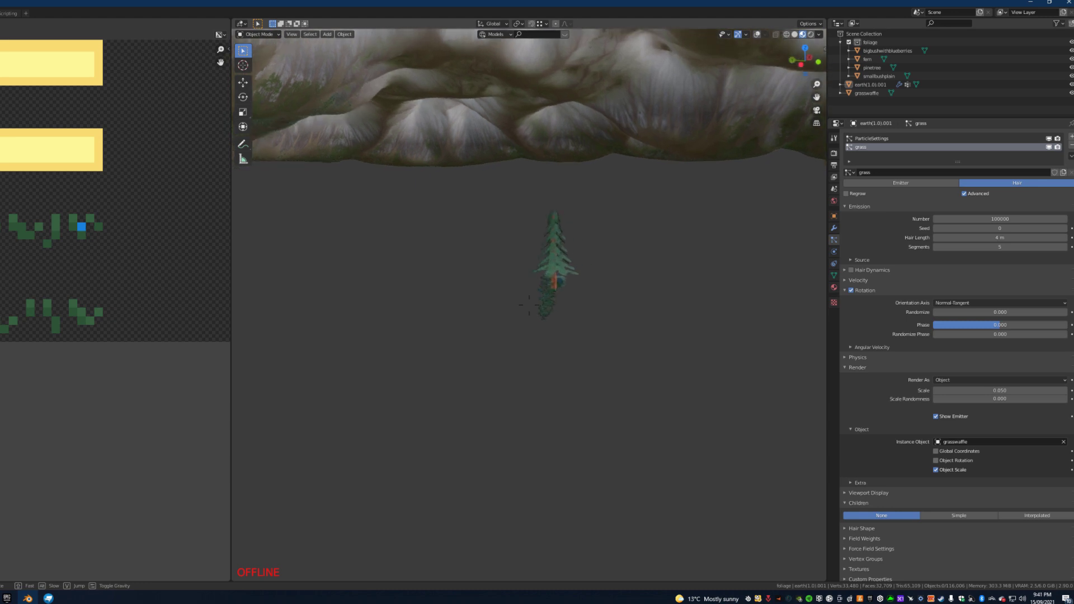
{"action": "key", "text": "w"}
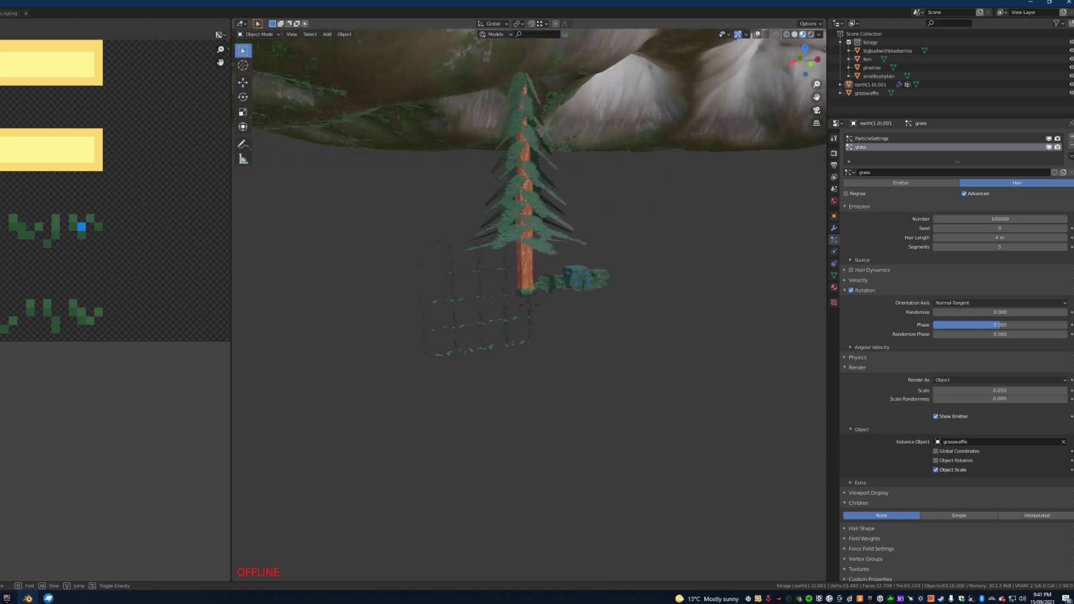
{"action": "key", "text": "d"}
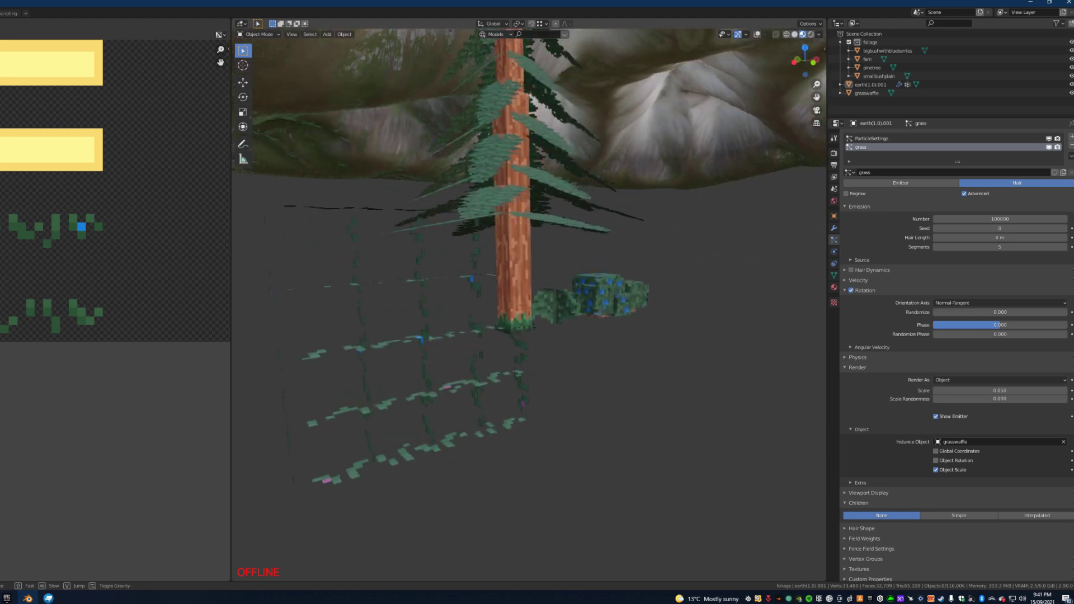
{"action": "key", "text": "w"}
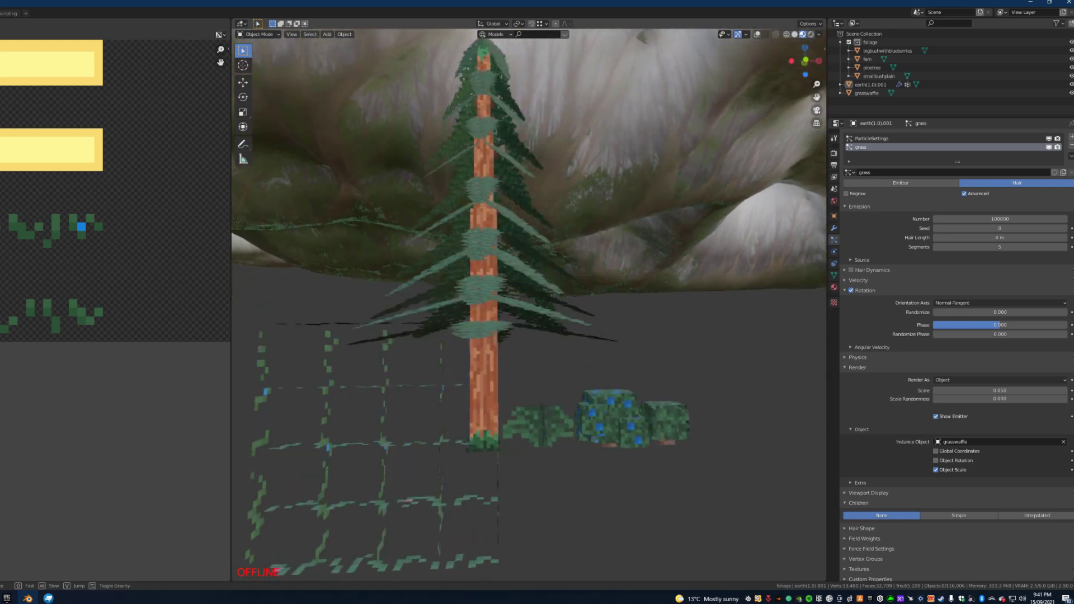
{"action": "key", "text": "w"}
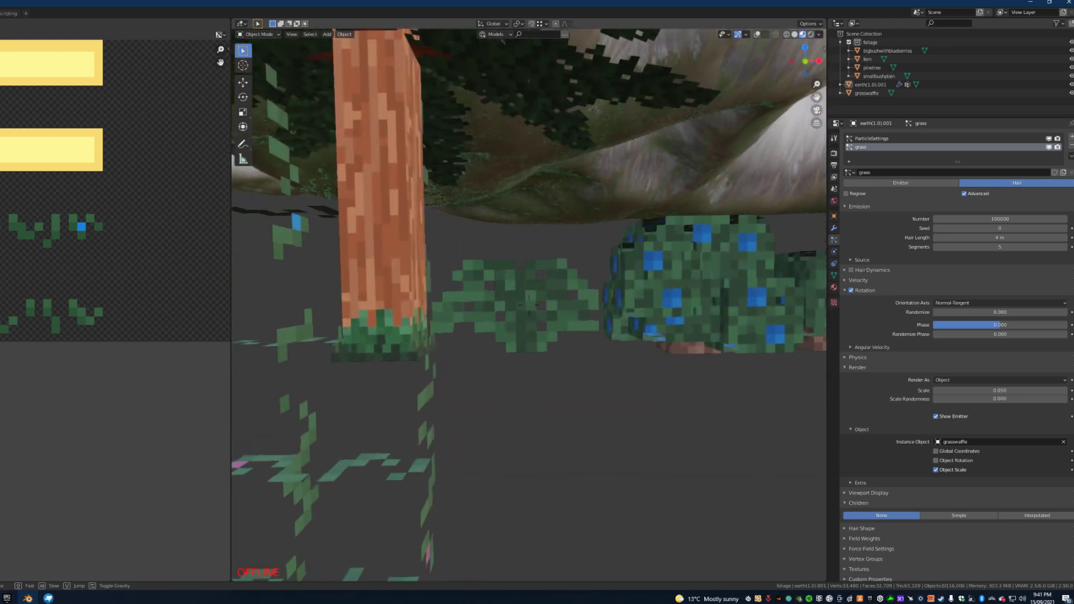
{"action": "key", "text": "d"}
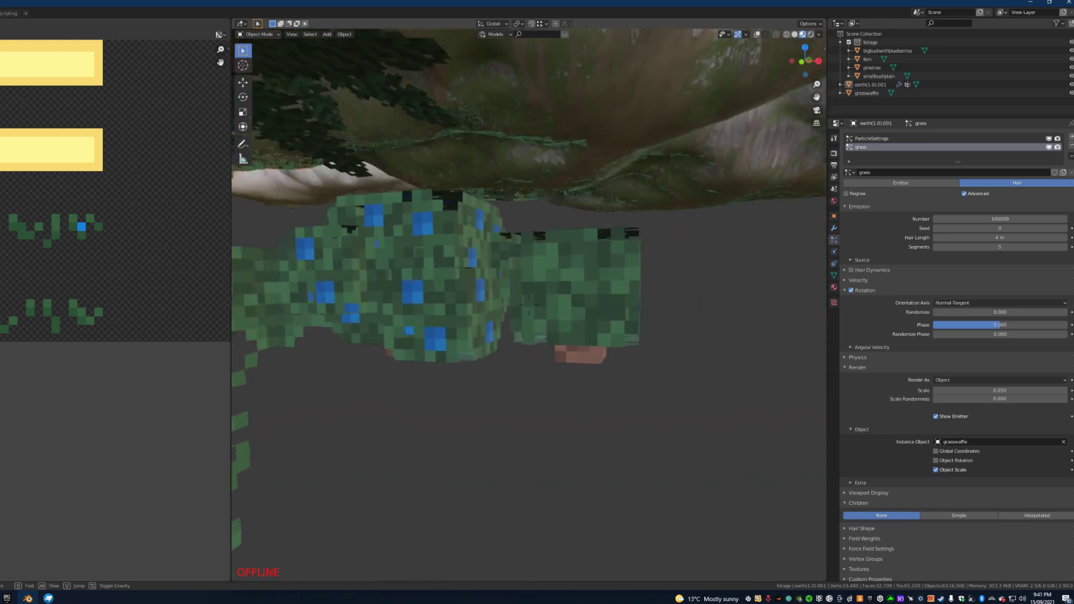
{"action": "key", "text": "w"}
{"action": "key", "text": "e"}
{"action": "key", "text": "w"}
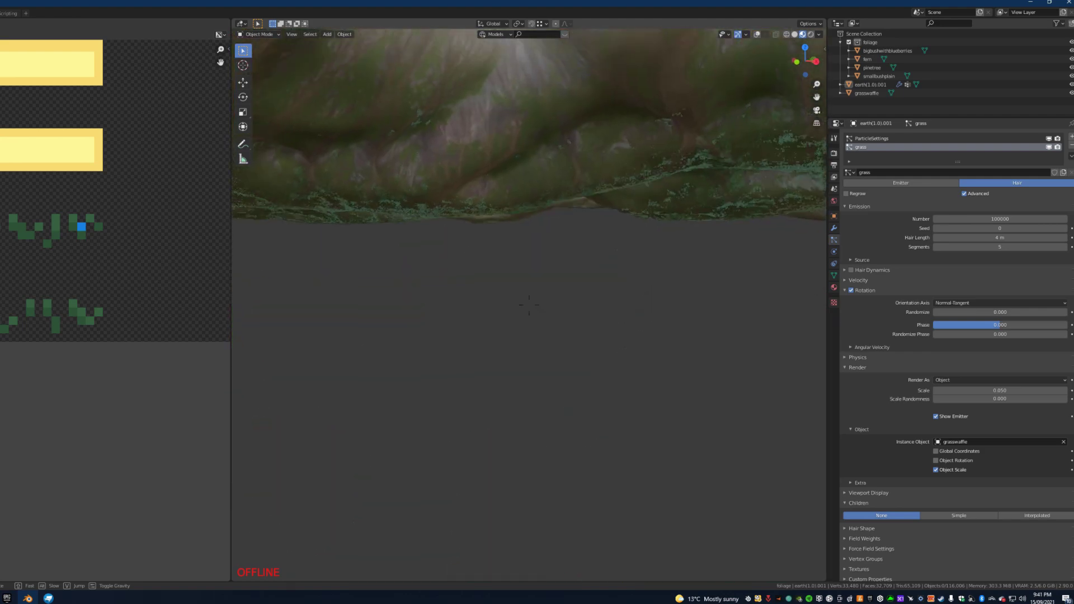
{"action": "key", "text": "e"}
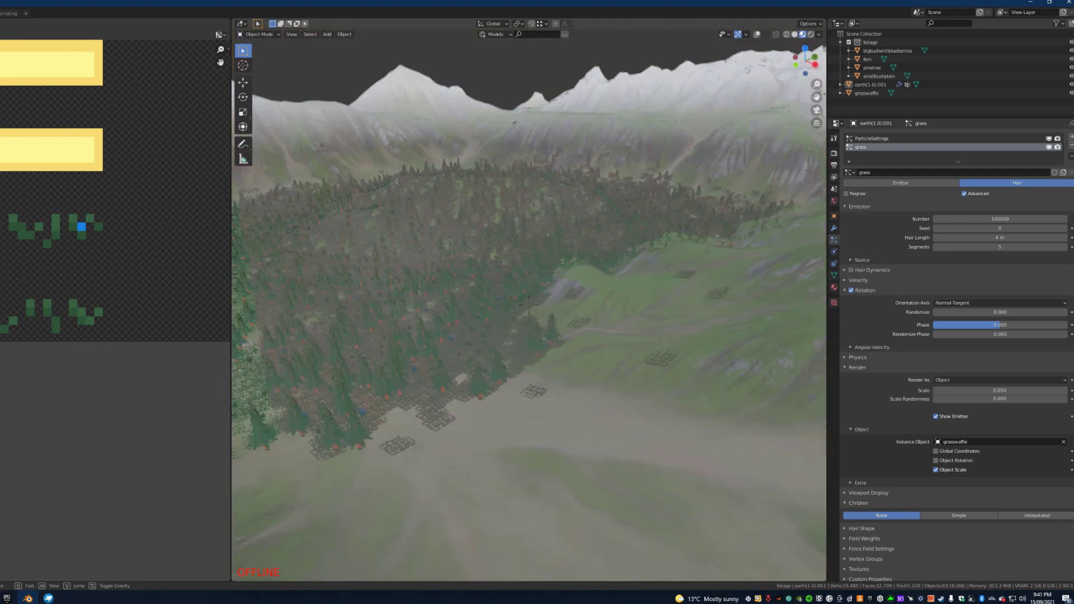
Fly down into the forest beside a pine trunk, then switch the viewport to Rendered shading
{"action": "key", "text": "w"}
{"action": "key", "text": "w"}
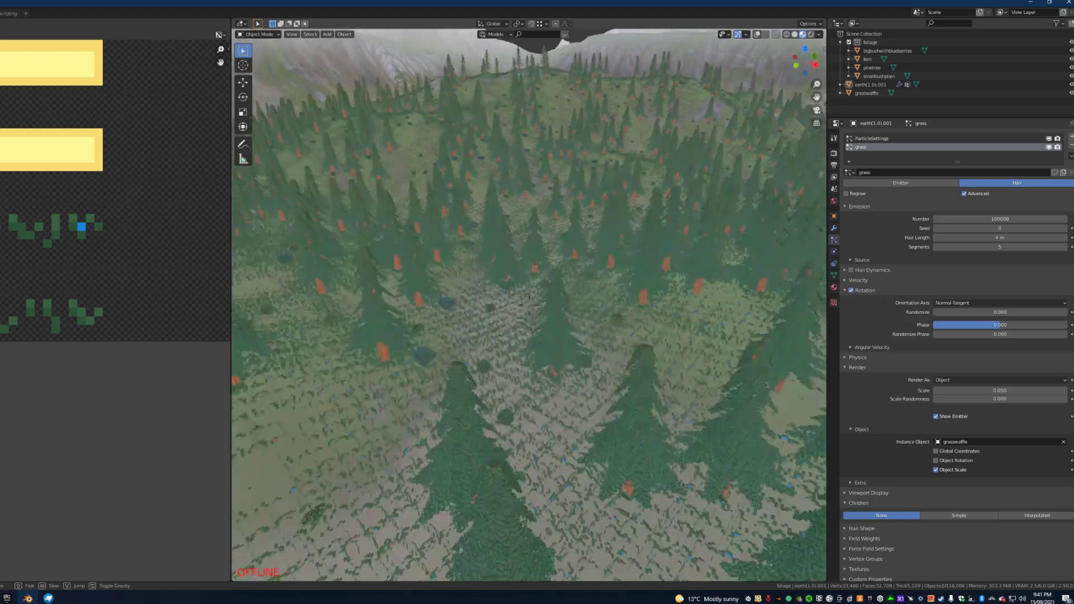
{"action": "key", "text": "w"}
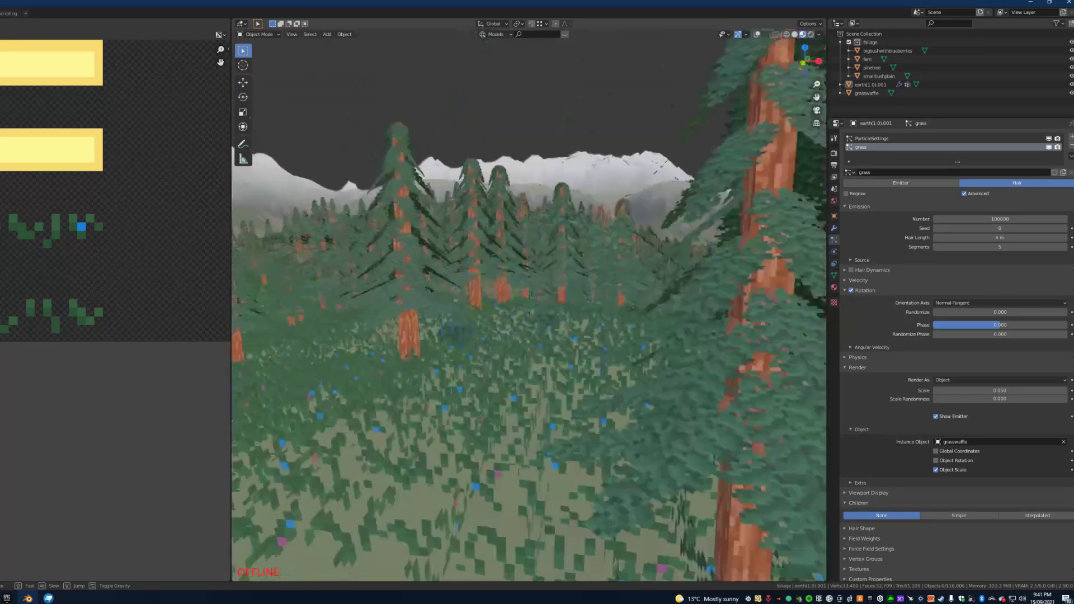
{"action": "key", "text": "w"}
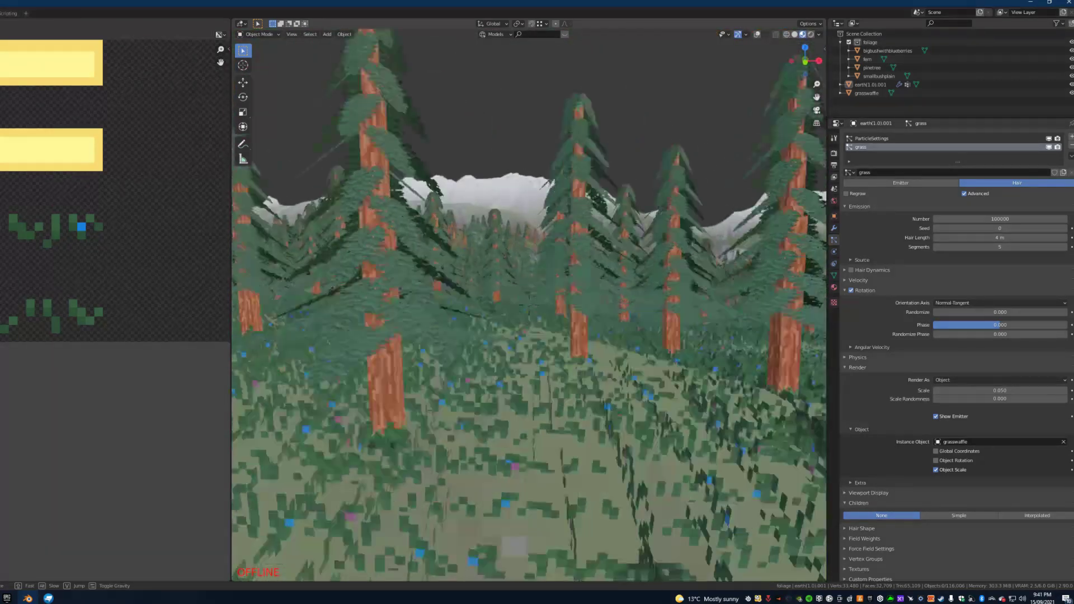
{"action": "left_click", "coordinate": [527, 303]}
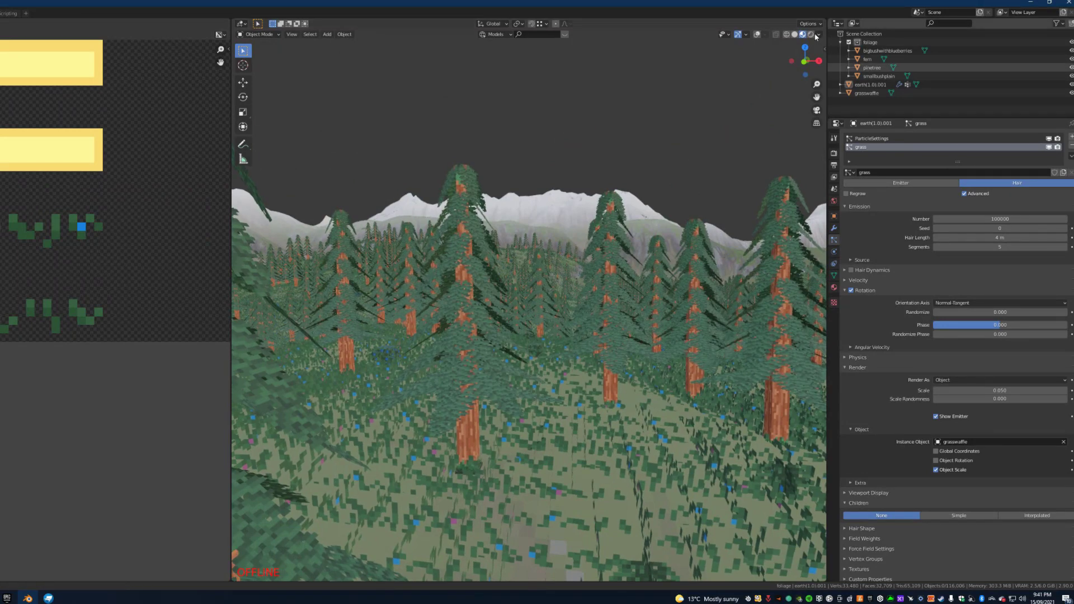
{"action": "left_click", "coordinate": [811, 34]}
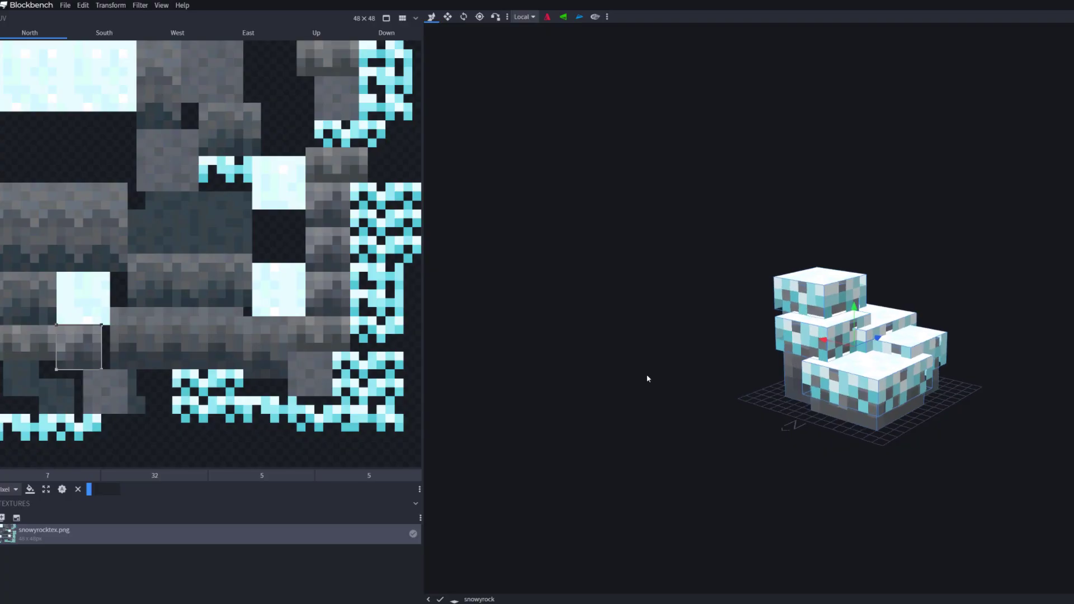
{"action": "left_click_drag", "start_coordinate": [596, 414], "coordinate": [921, 439]}
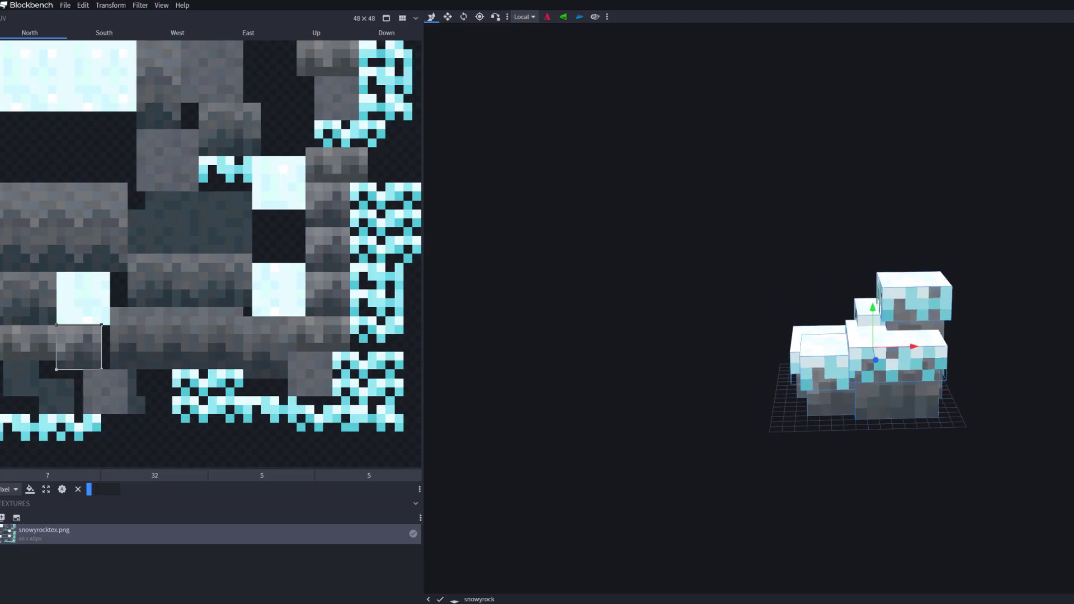
{"action": "left_click", "coordinate": [1030, 478]}
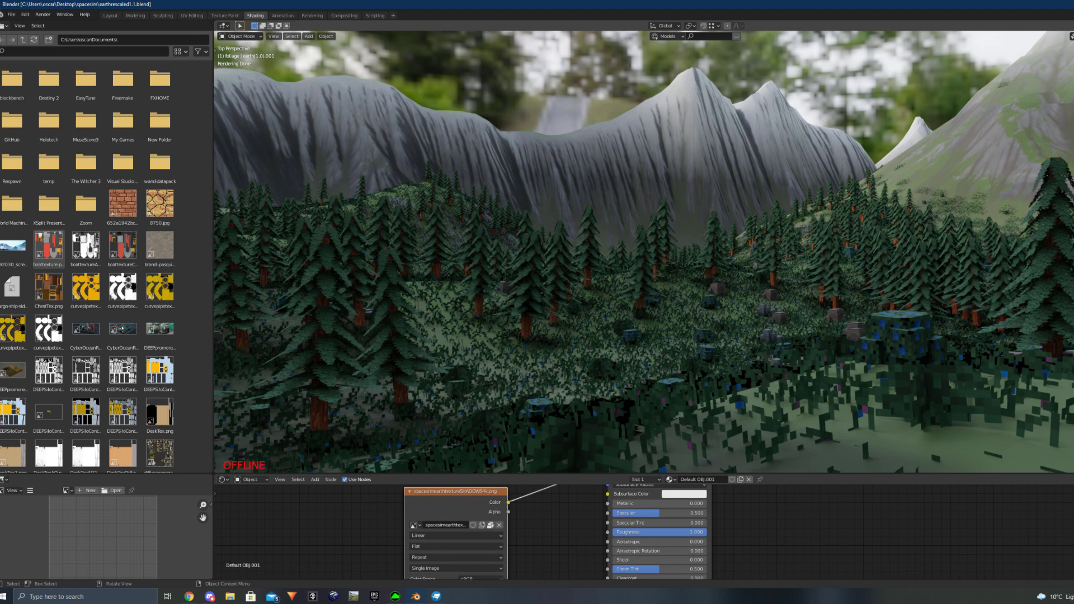
Switch to Material Preview and fly around the large brown rock and nearby stones
{"action": "key", "text": "z"}
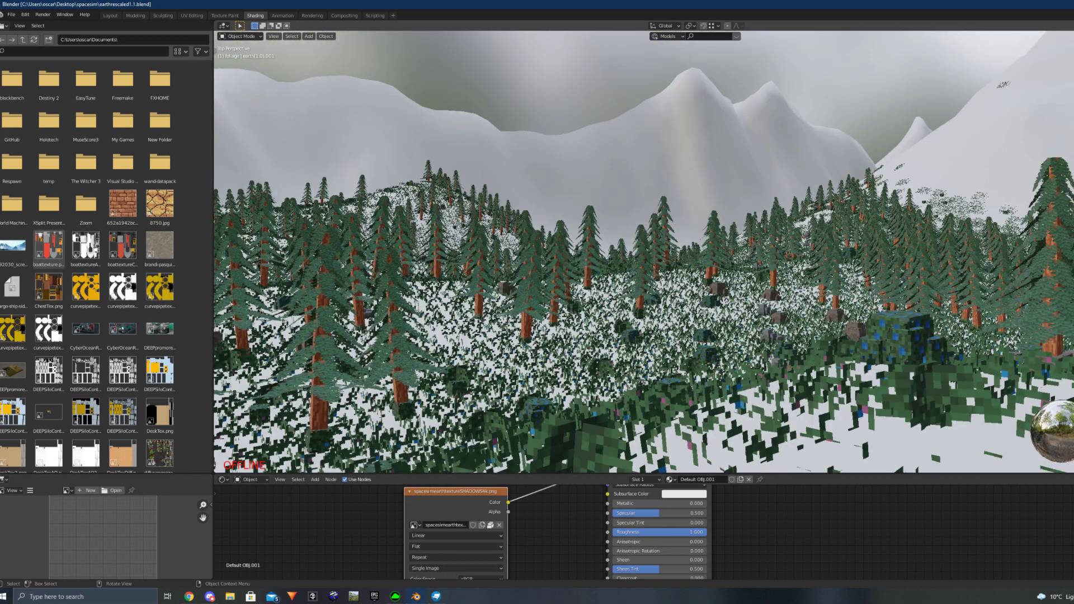
{"action": "key", "text": "shift+grave"}
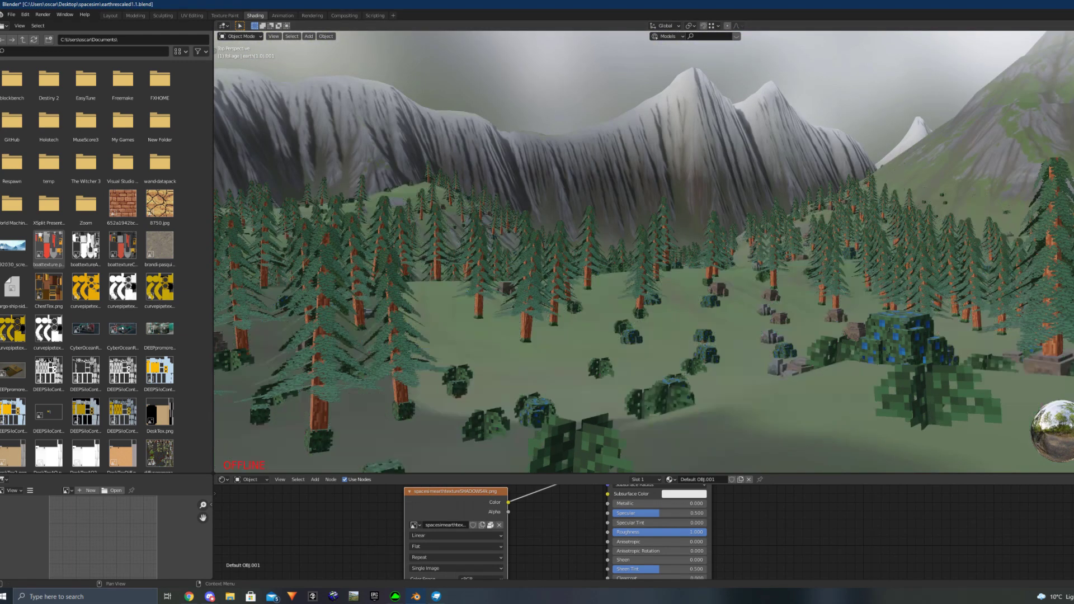
{"action": "key", "text": "w"}
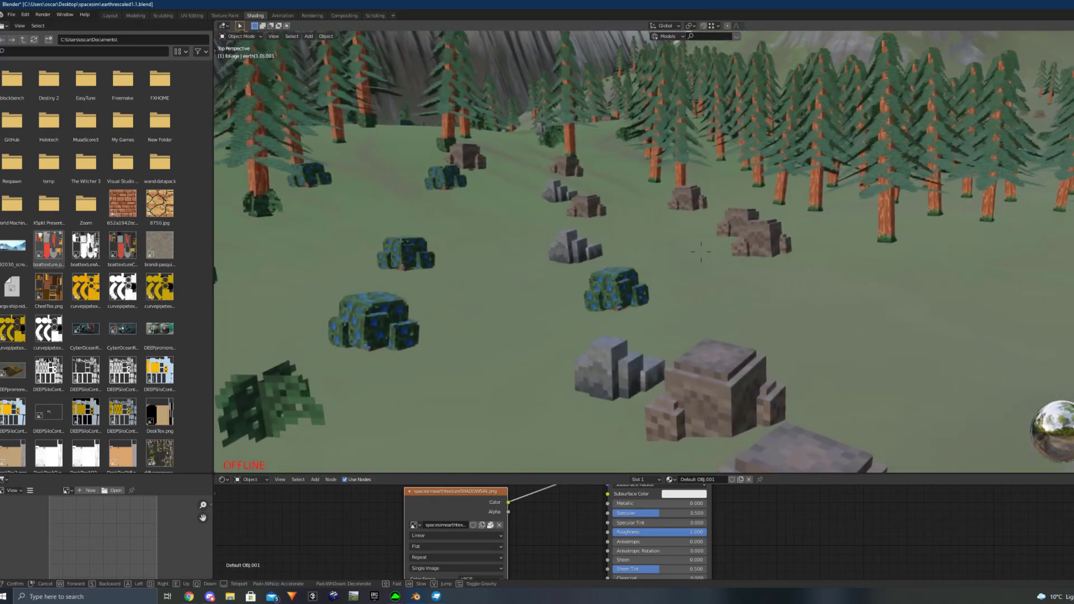
{"action": "key", "text": "d"}
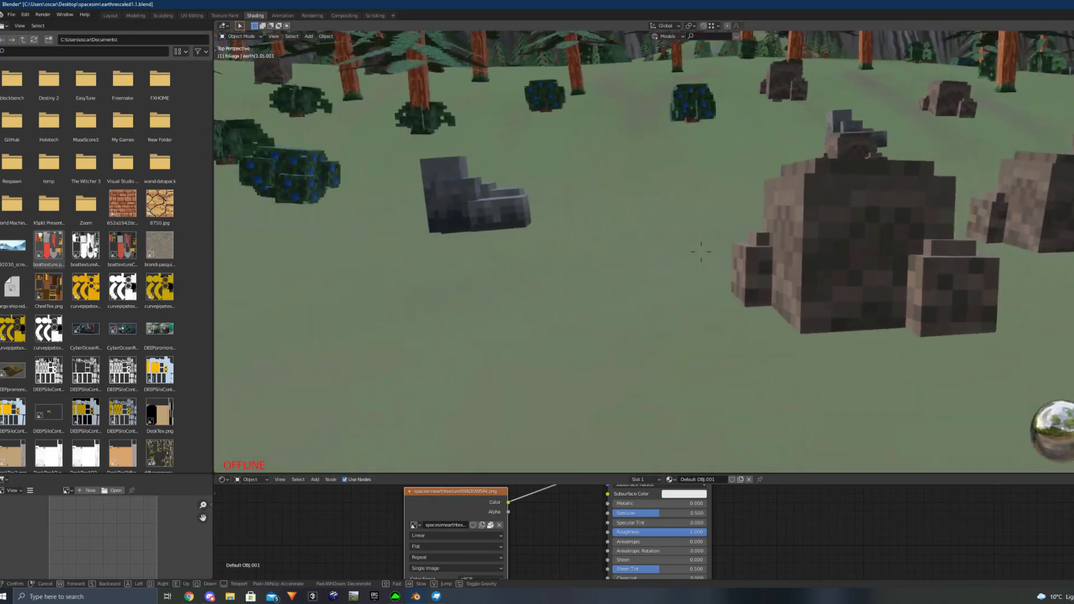
{"action": "key", "text": "d"}
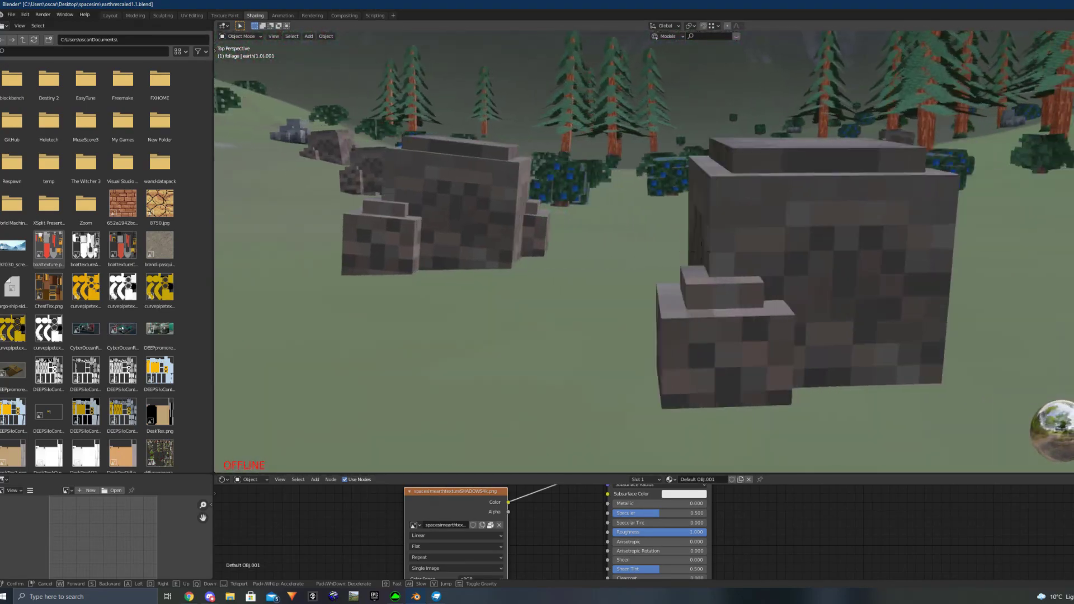
Rise above the forest and fly over the pines down to the slope below the mountains
{"action": "key", "text": "e"}
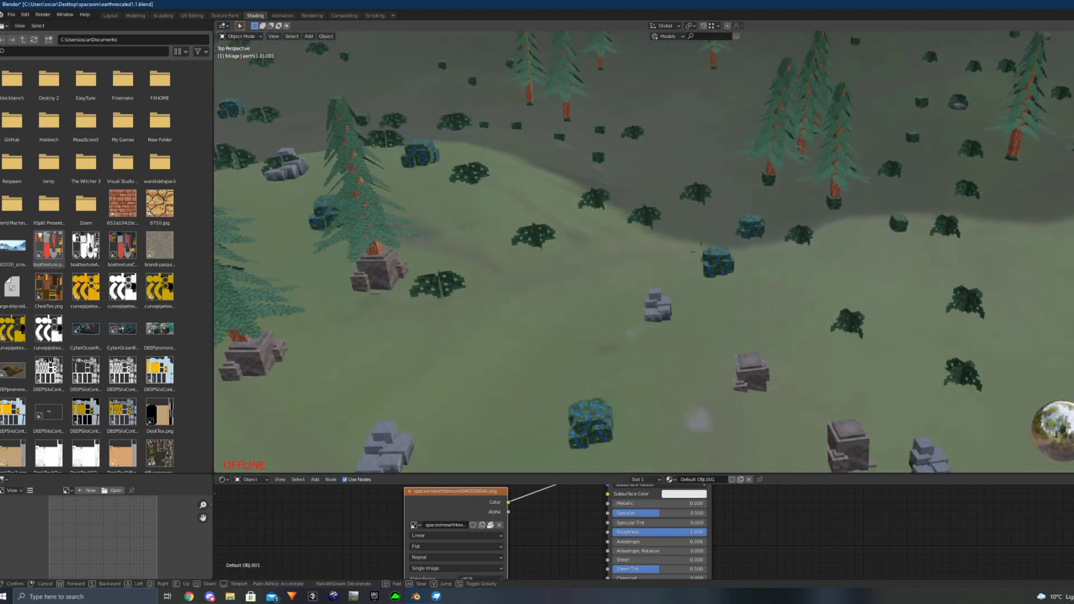
{"action": "key", "text": "e"}
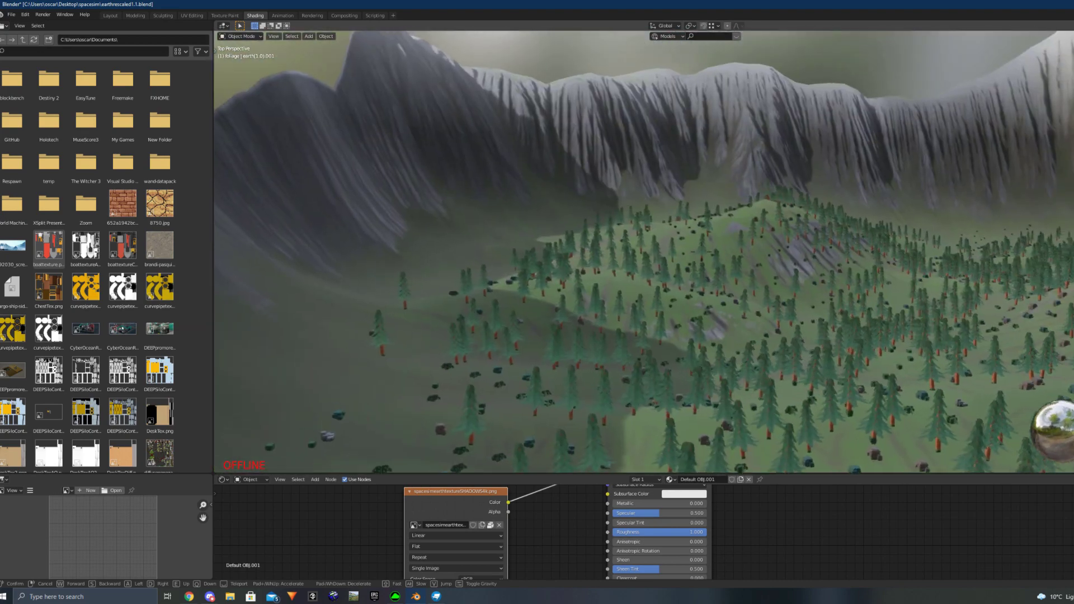
{"action": "key", "text": "w"}
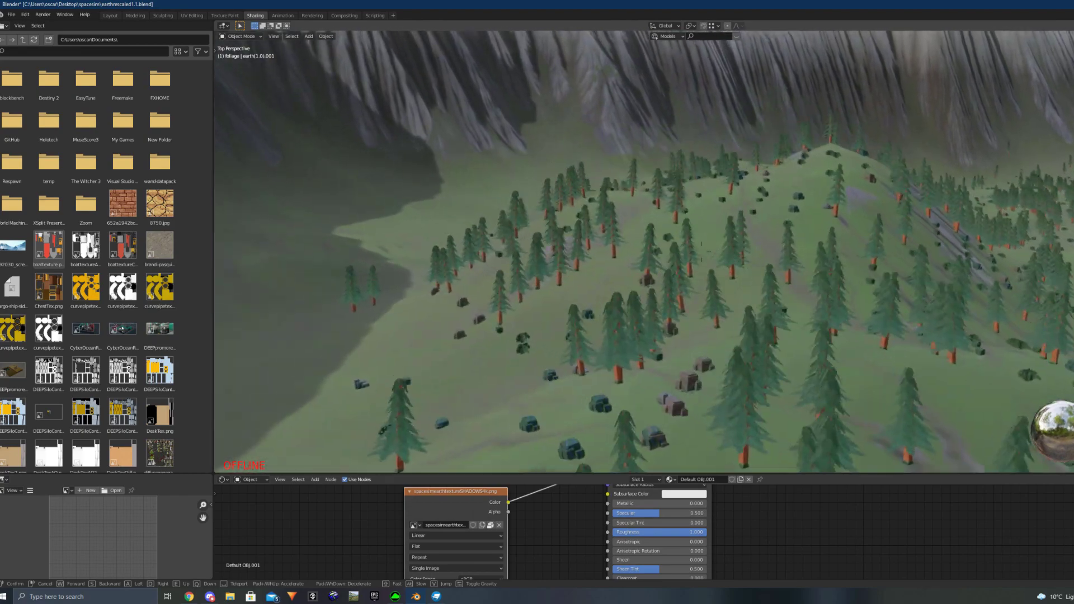
{"action": "key", "text": "w"}
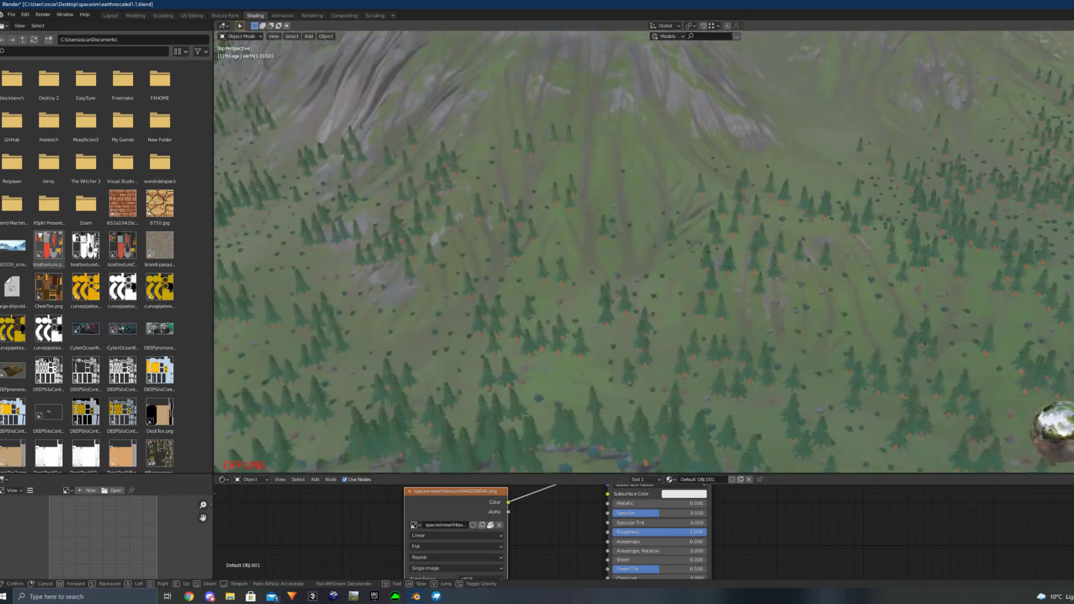
{"action": "key", "text": "w"}
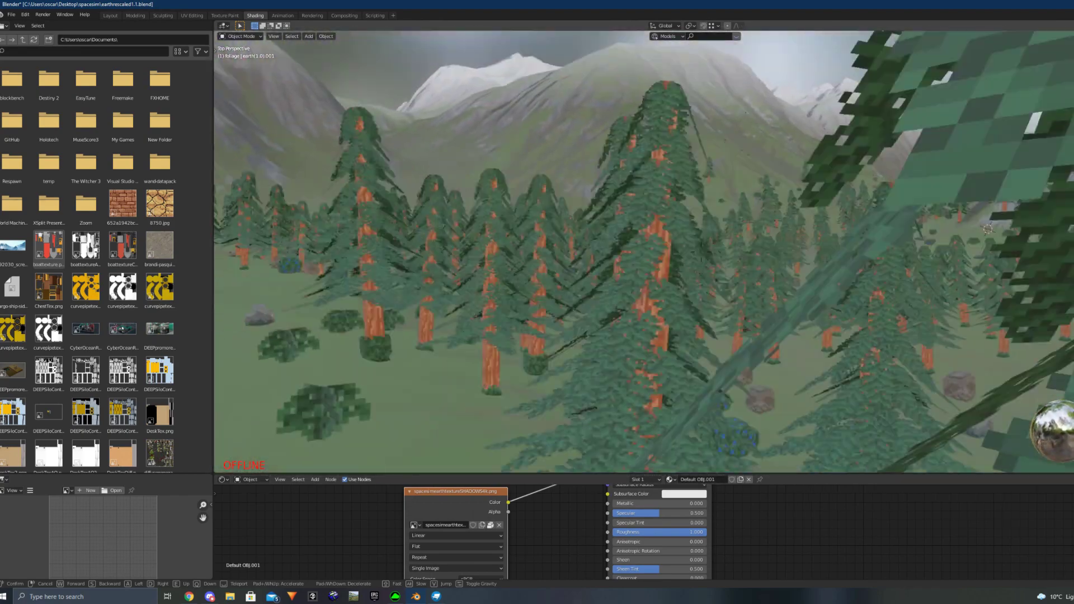
{"action": "key", "text": "w"}
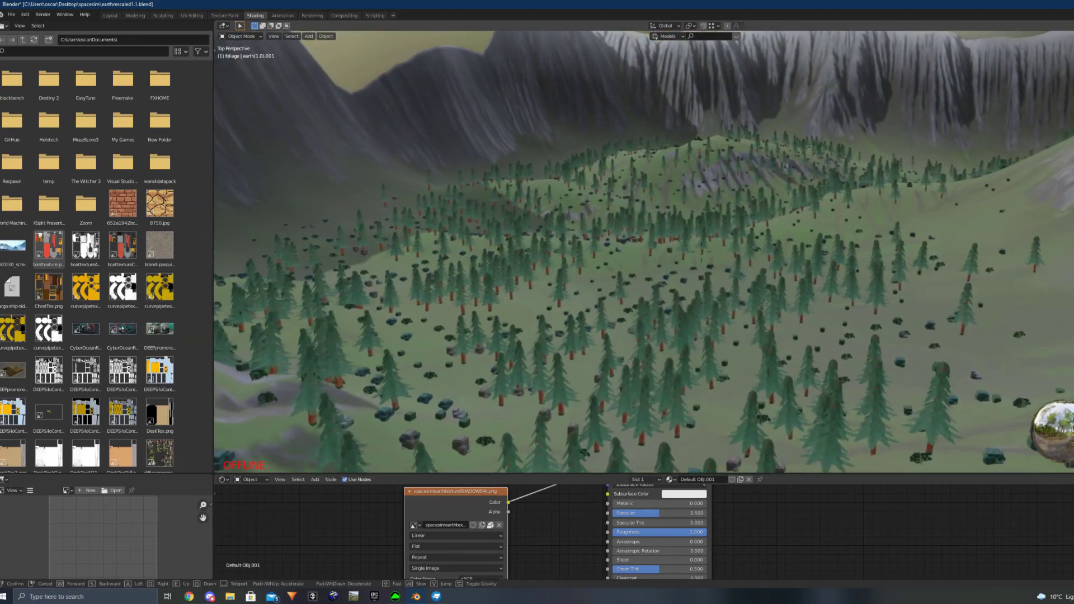
{"action": "left_click", "coordinate": [702, 255]}
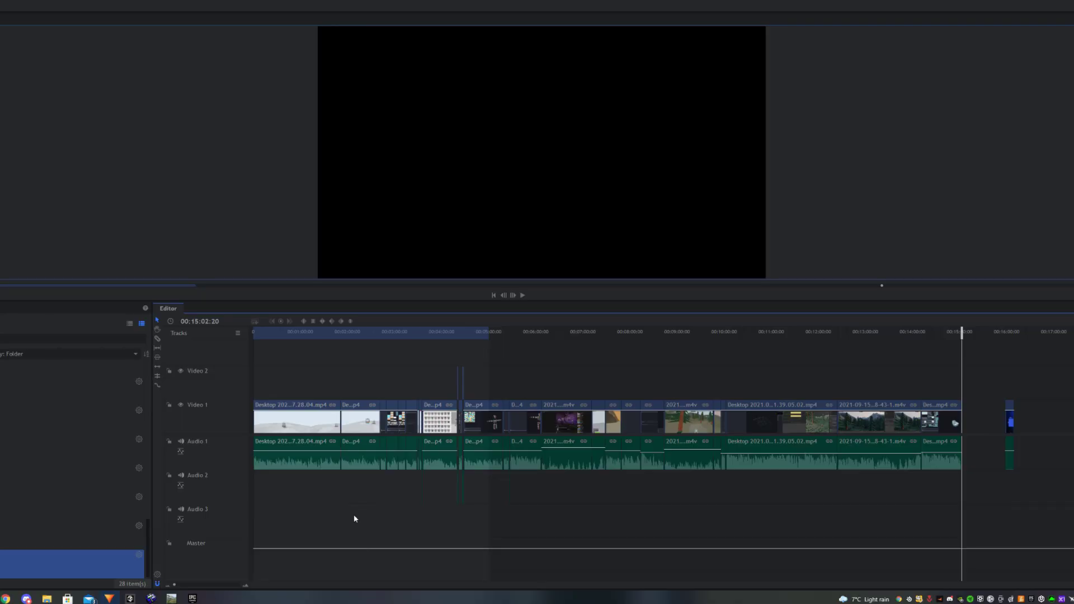